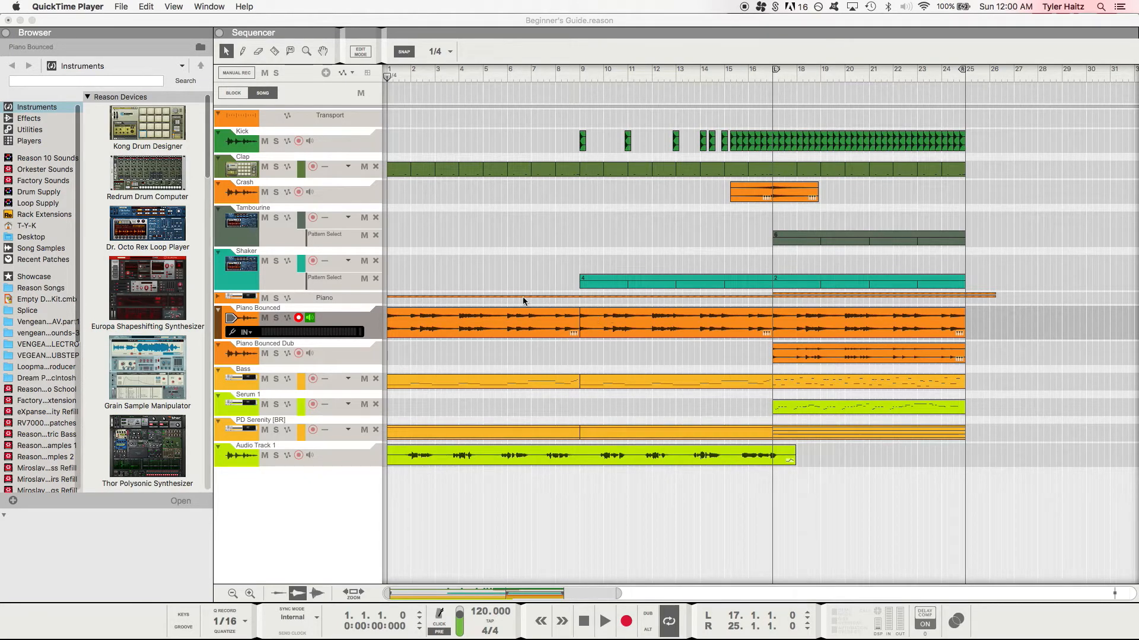
Unfold the collapsed Piano track in the sequencer to show its note lanes.
click(218, 298)
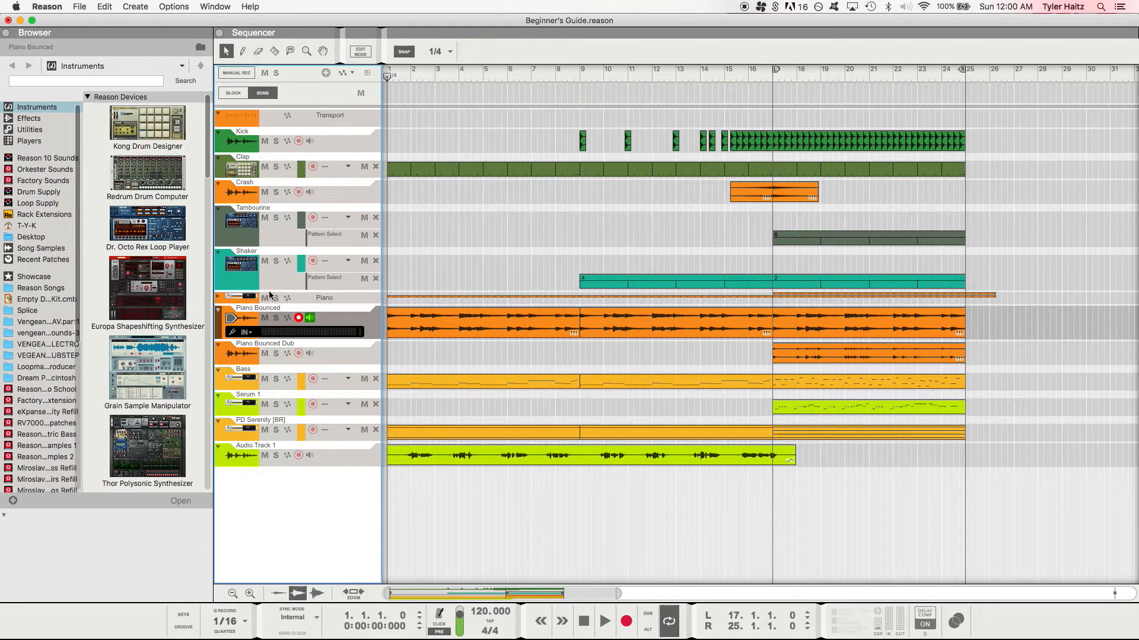
click(217, 298)
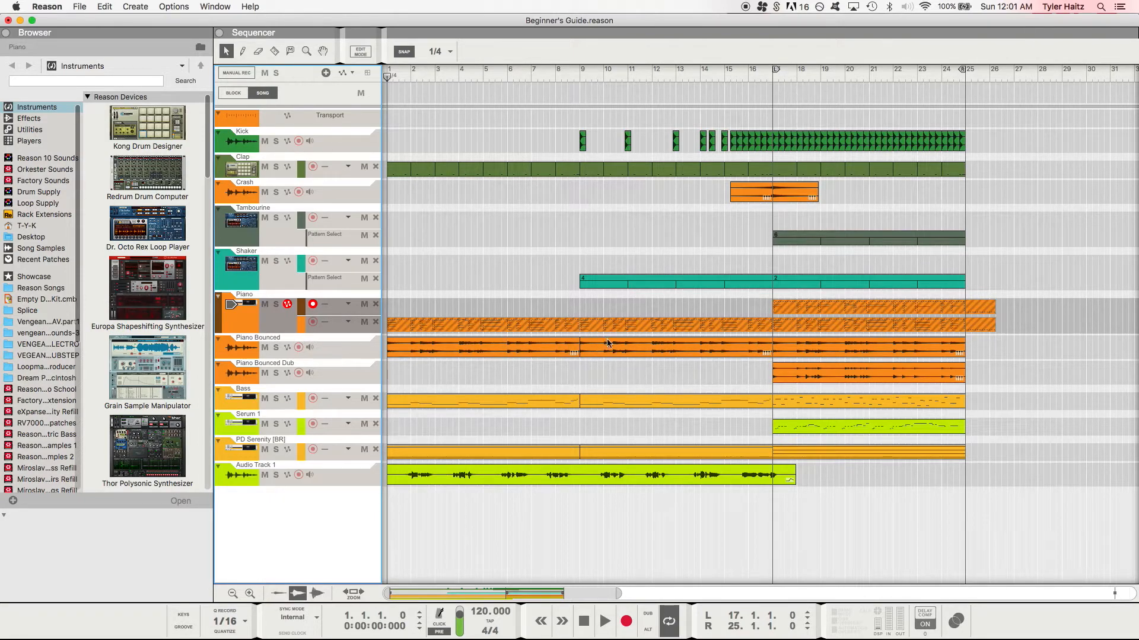
Compare the sequencer's Piano tracks with their mixer channels and select the yellow Piano bus channel in the mixer.
key(ctrl+Up)
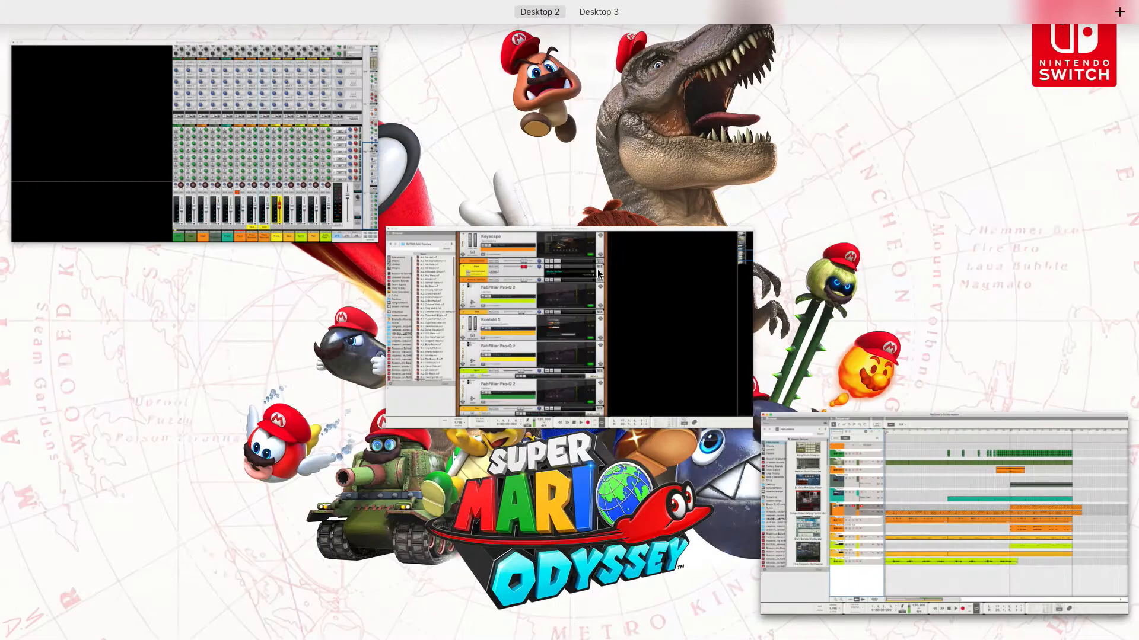
click(235, 127)
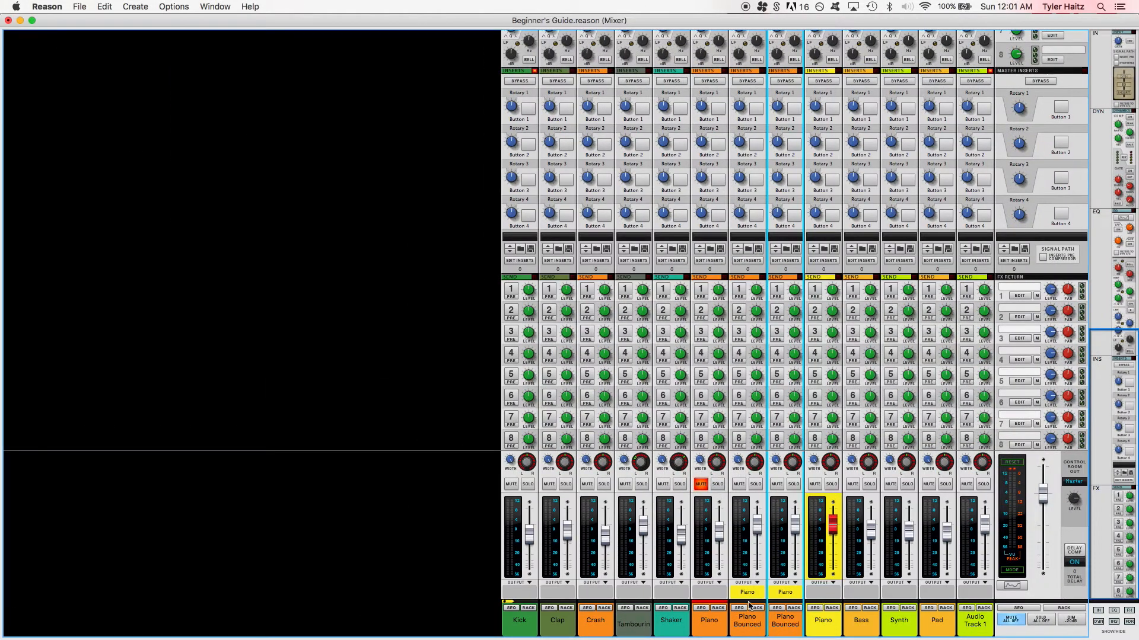
key(ctrl+Up)
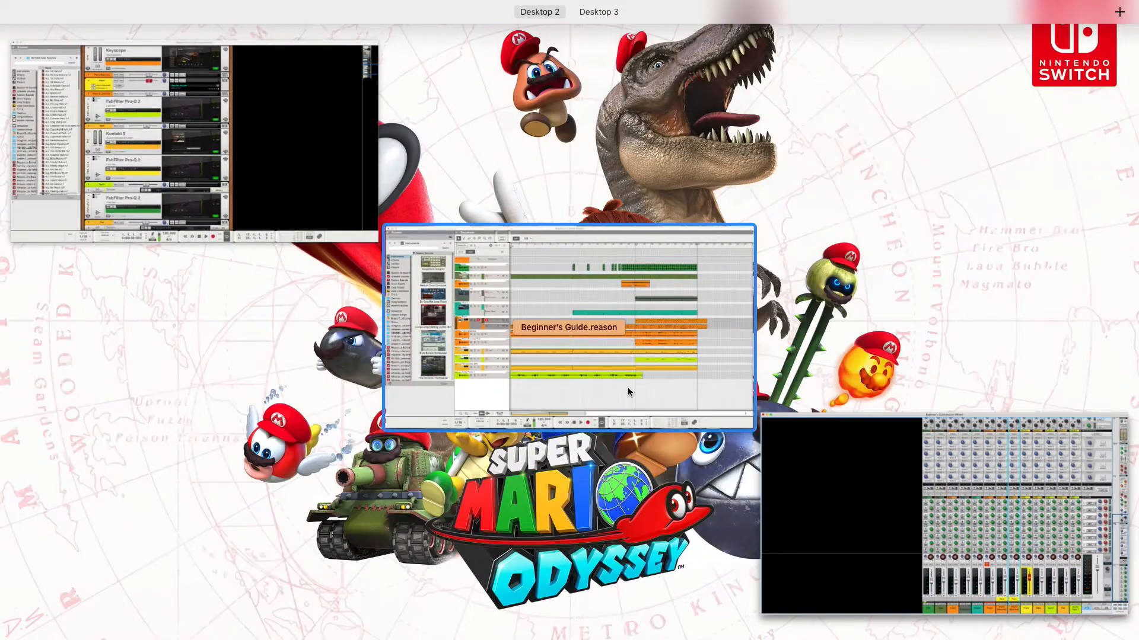
click(627, 388)
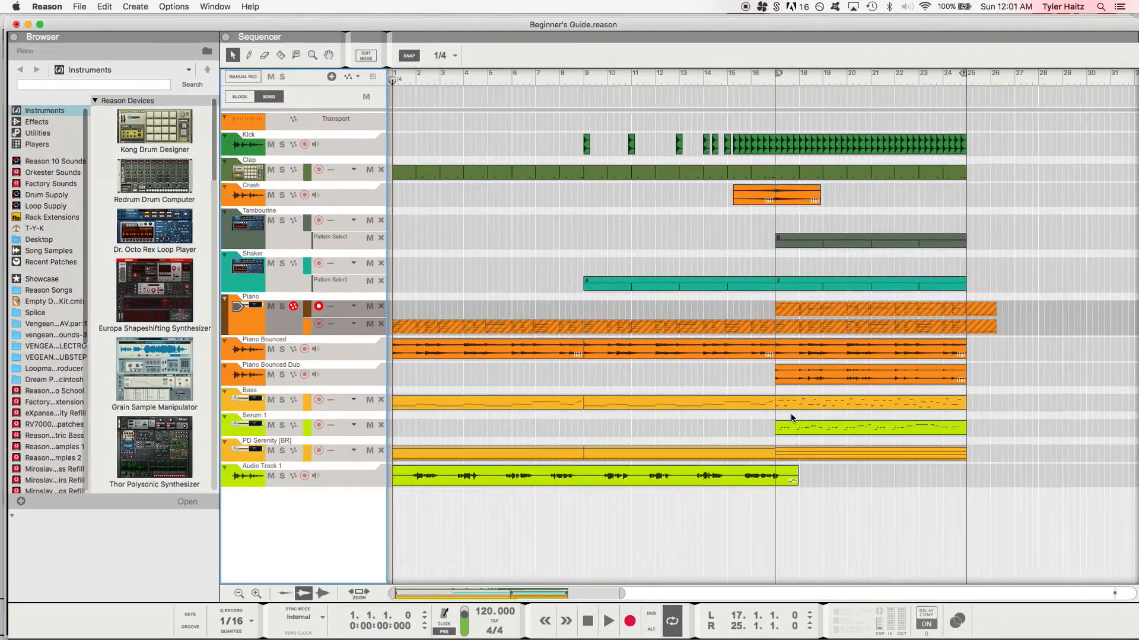
key(ctrl+Up)
click(478, 292)
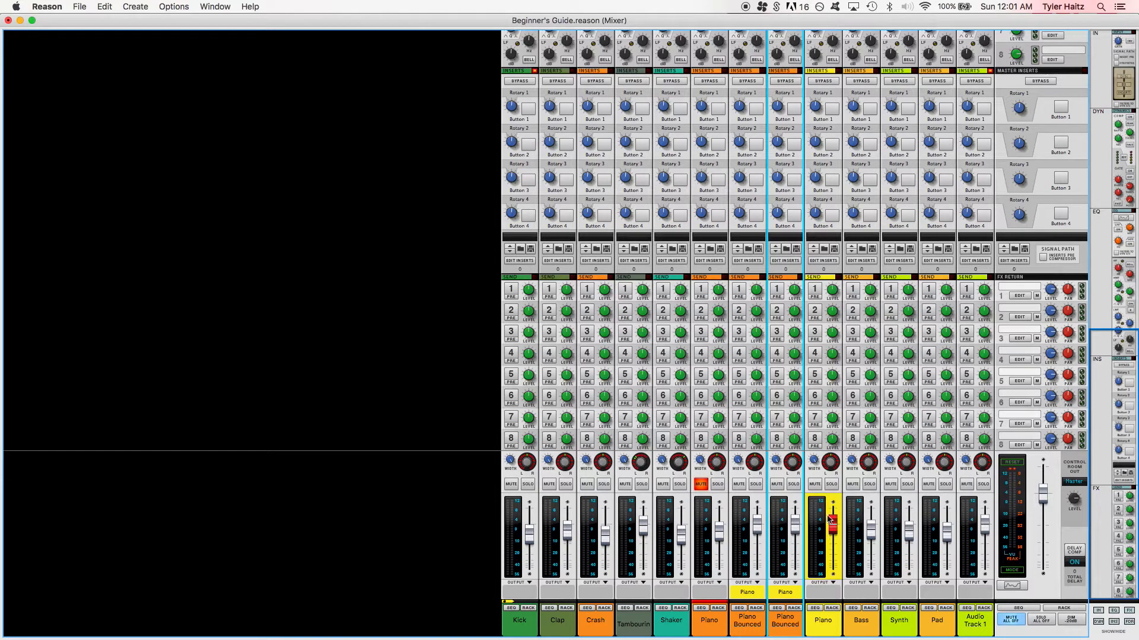
drag(834, 530, 832, 528)
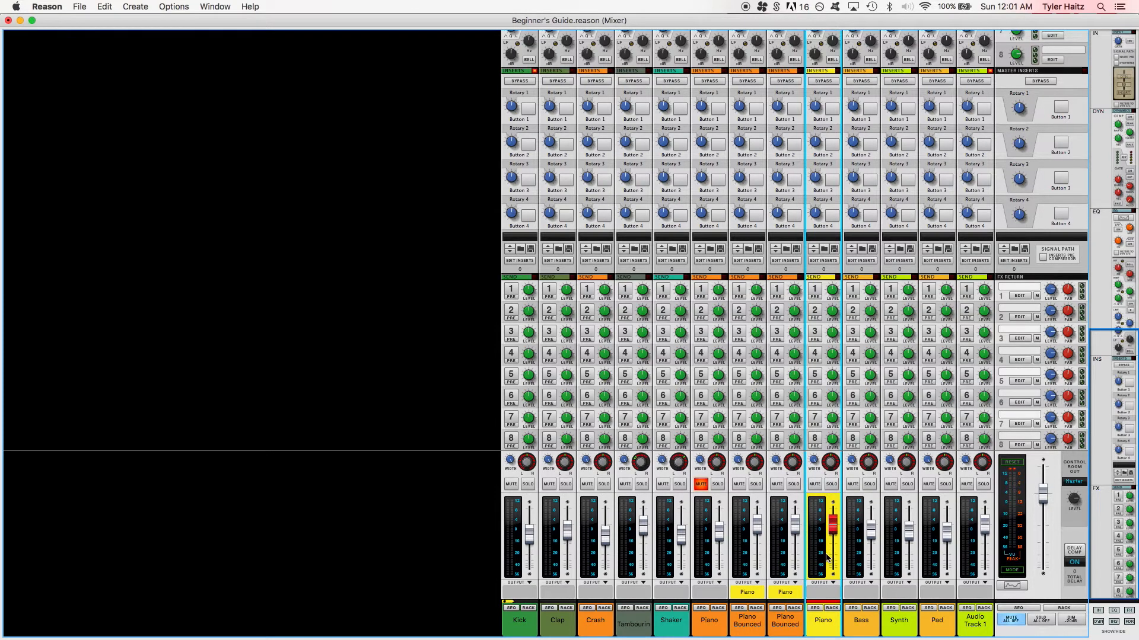
key(ctrl+Up)
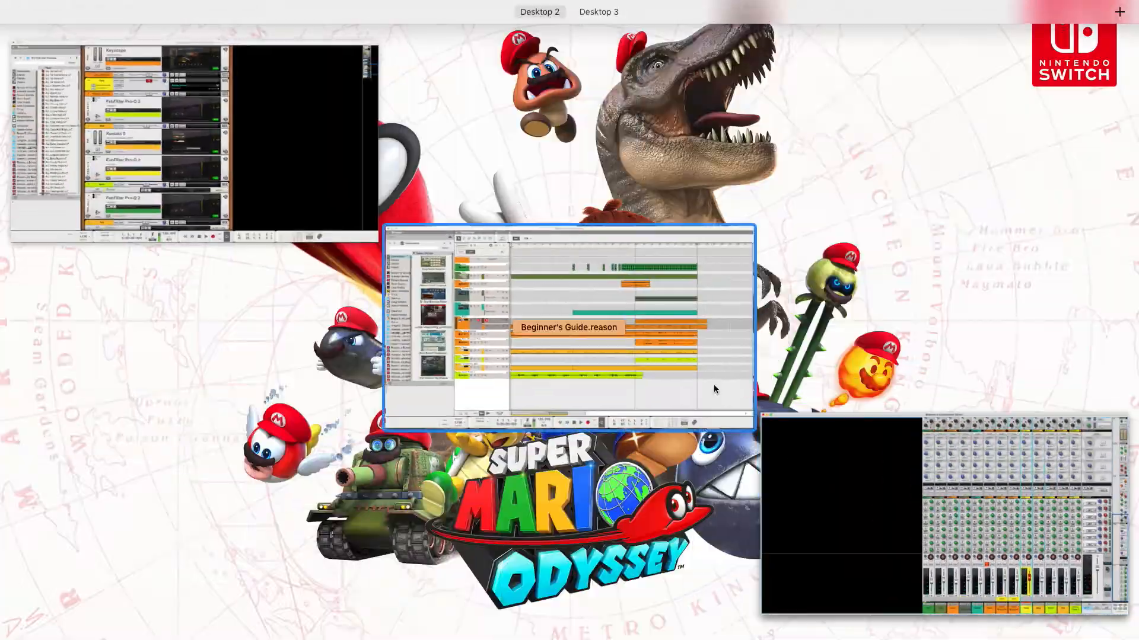
click(703, 372)
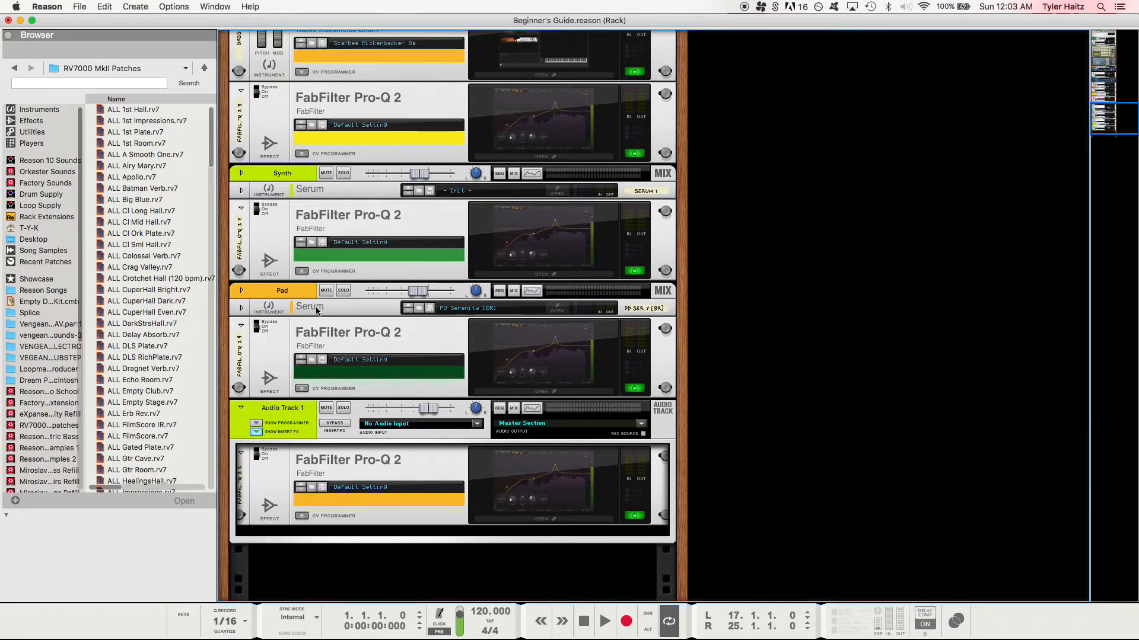
Inspect the Pad channel's cabling to Serum and FabFilter Pro-Q 2 on the back of the rack.
key(Tab)
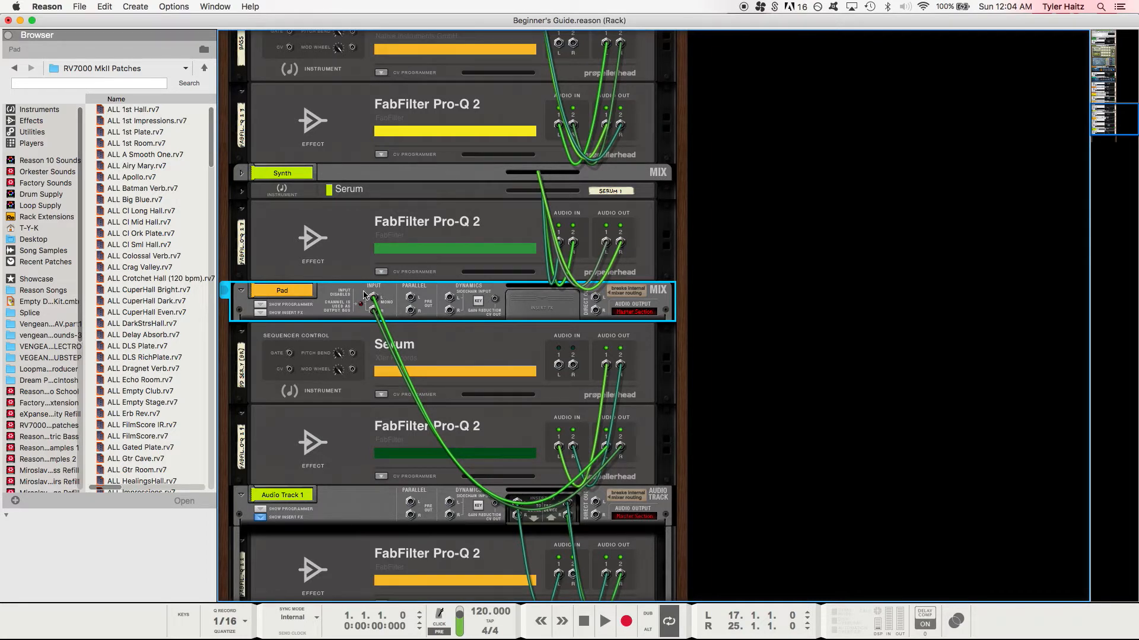
key(Tab)
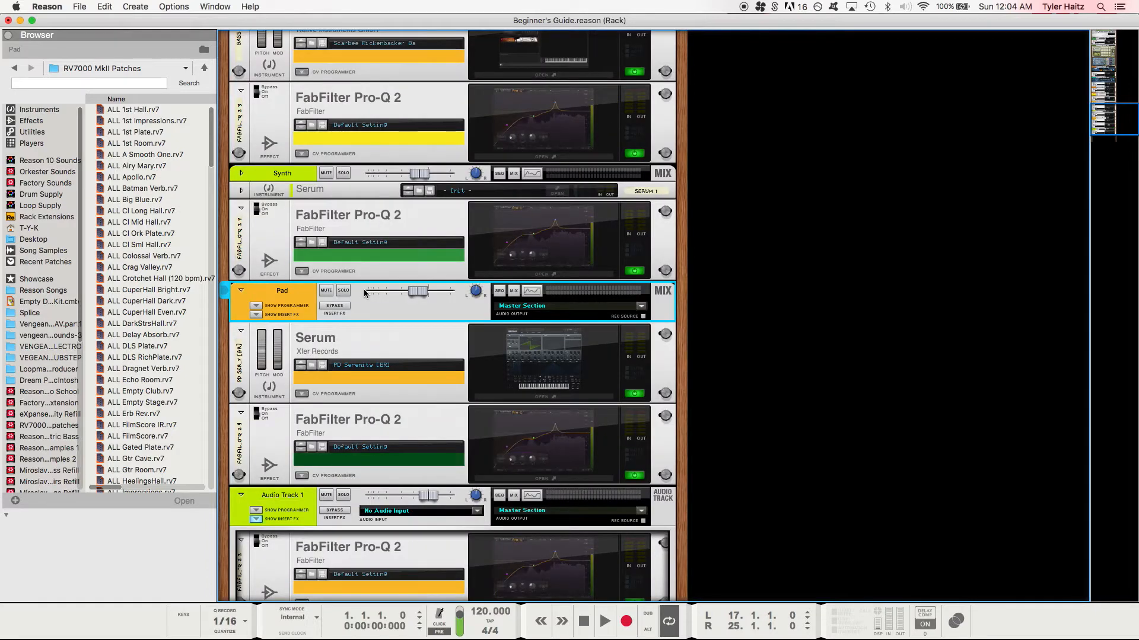
Insert an RV7000 MkII Reverb after the Pad channel's FabFilter Pro-Q 2 and check its cabling on the back of the rack.
right_click(435, 415)
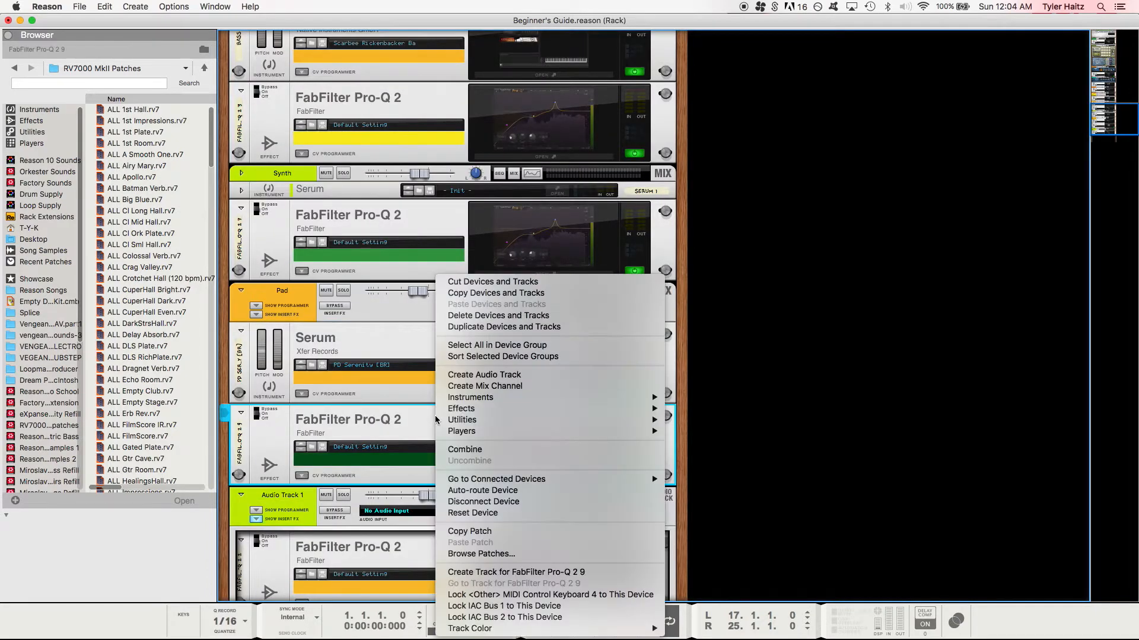
mouse_move(476, 415)
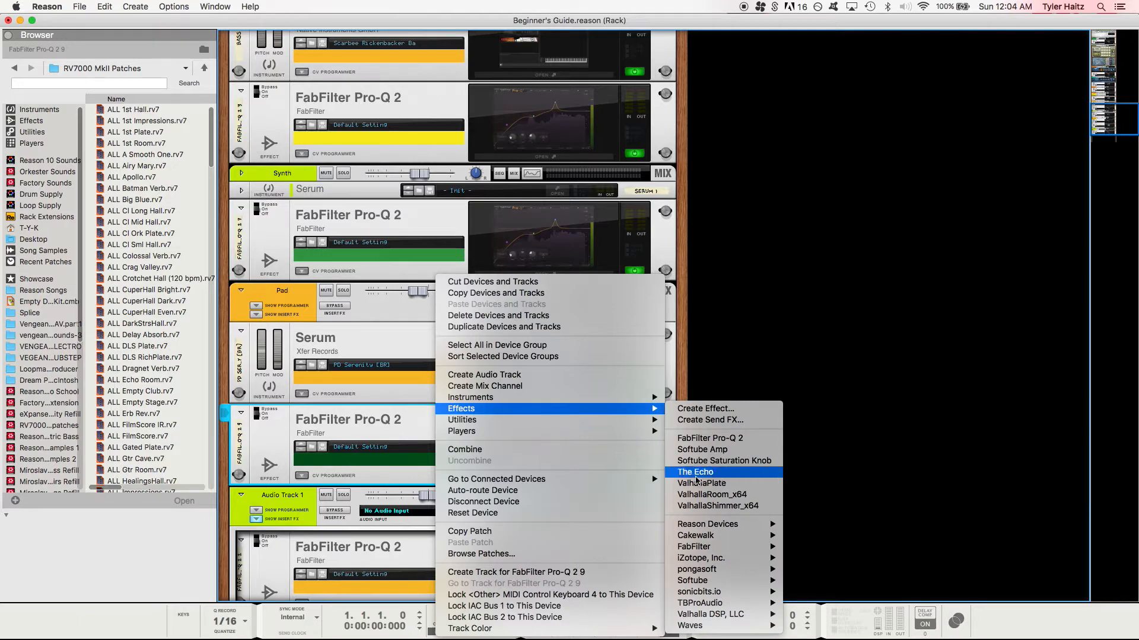
mouse_move(736, 527)
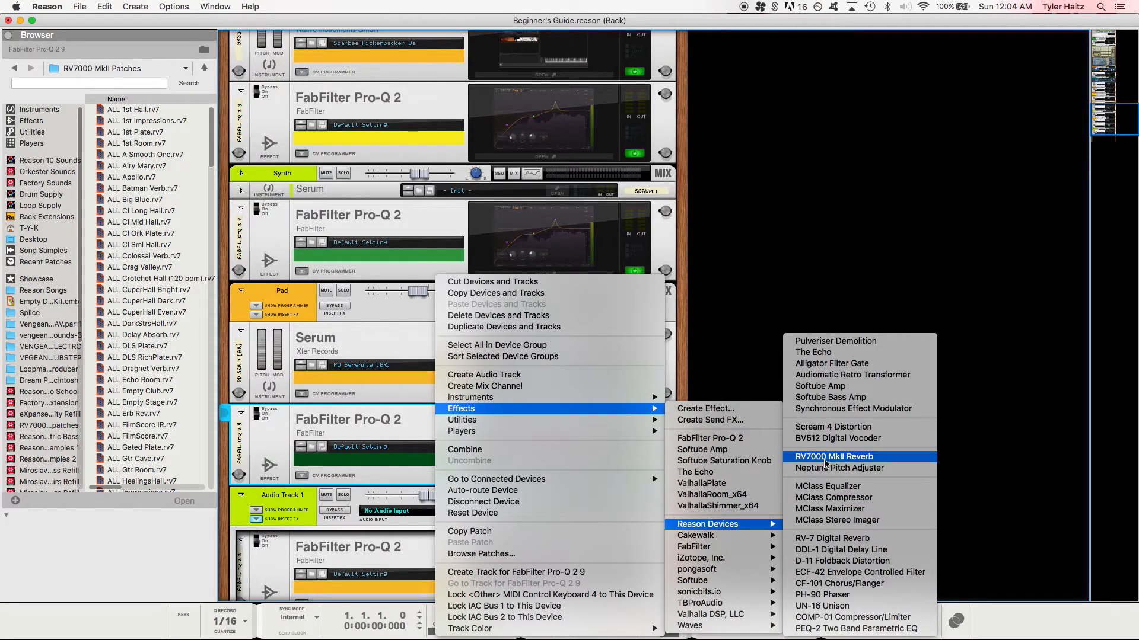
click(825, 458)
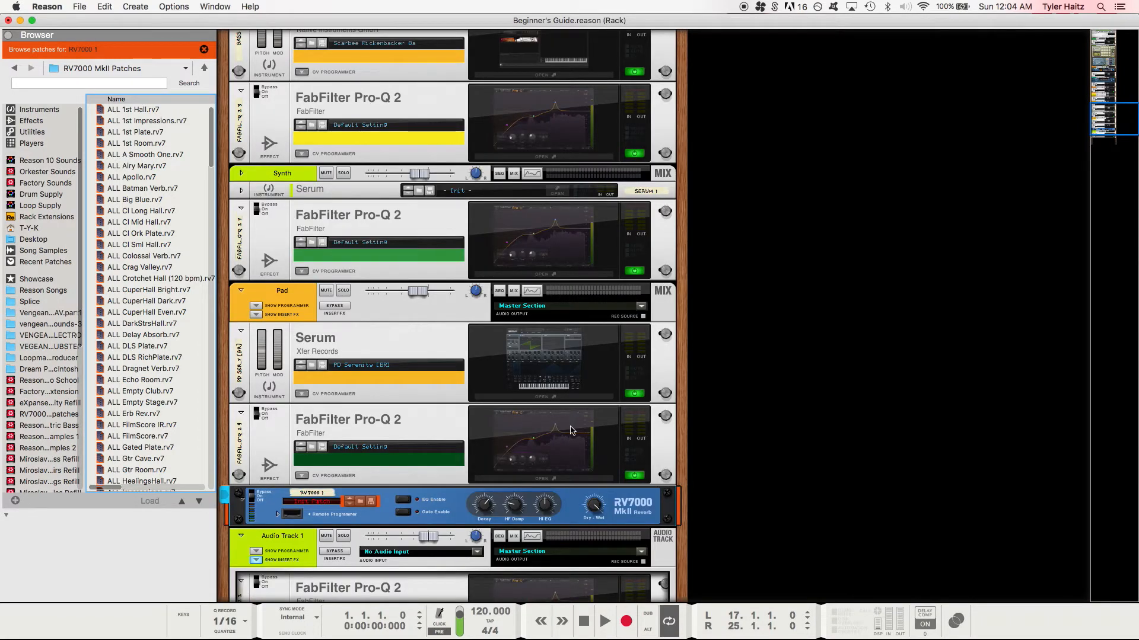
key(Tab)
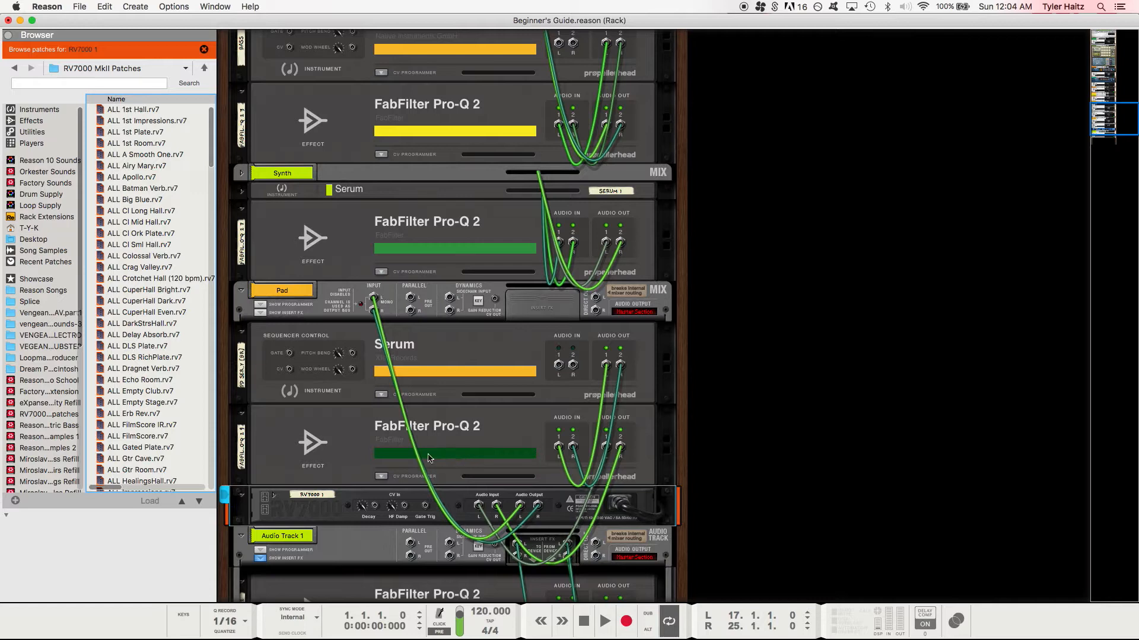
key(Tab)
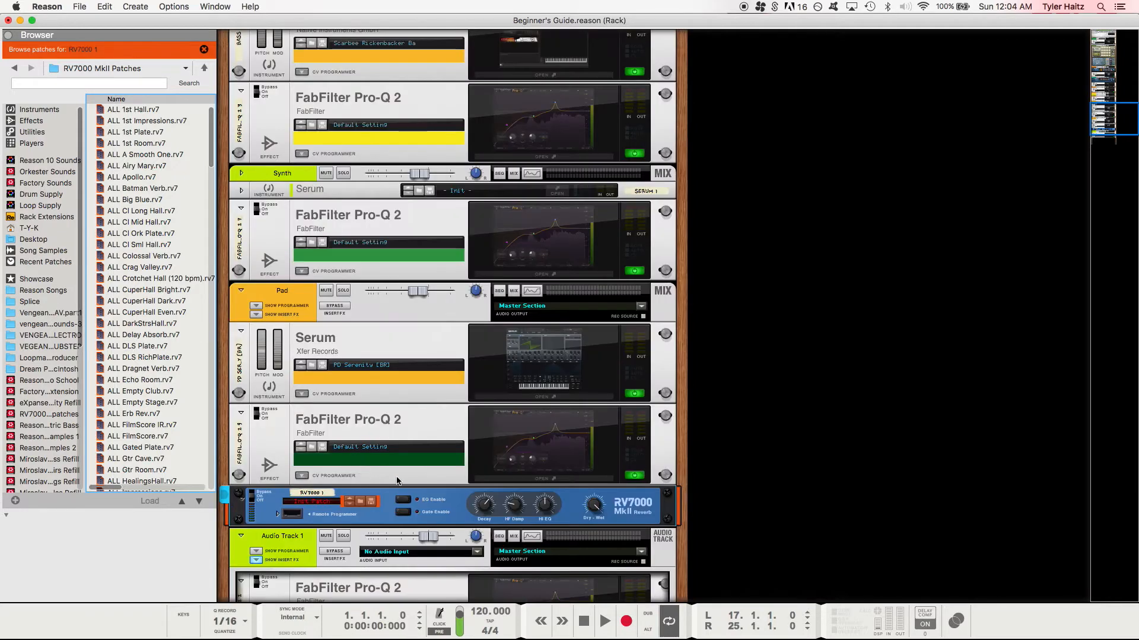
Try out the Dry/Wet amount of the RV7000 reverb on the Pad channel.
mouse_move(594, 506)
mouse_down()
mouse_move(597, 535)
mouse_move(602, 512)
mouse_move(605, 527)
mouse_move(597, 511)
mouse_move(592, 538)
mouse_move(593, 508)
mouse_up()
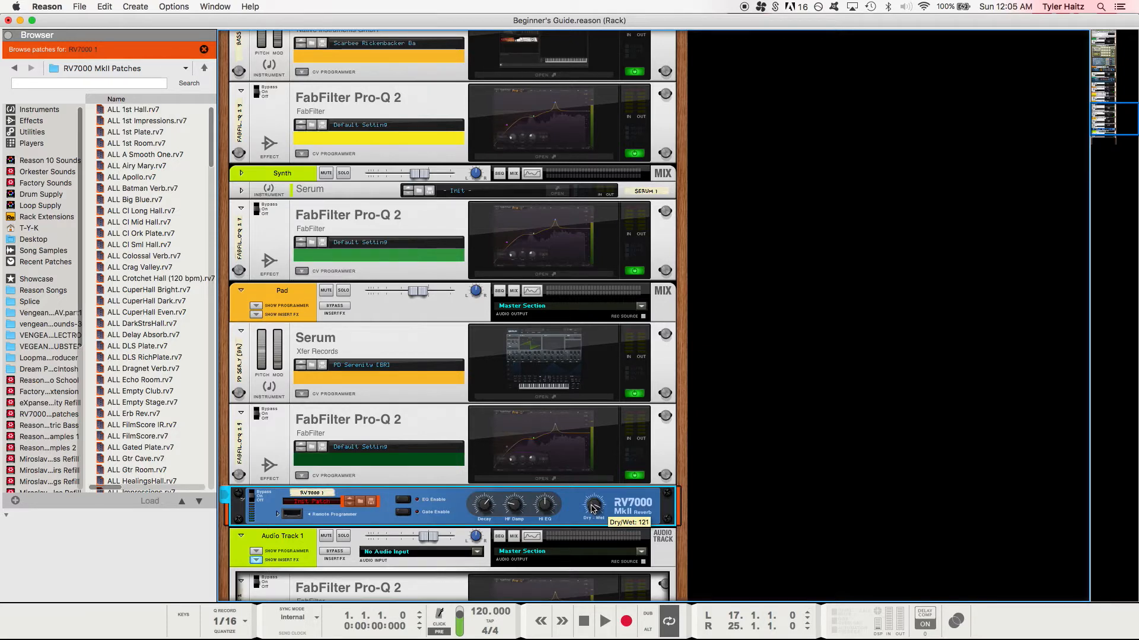
mouse_move(592, 510)
mouse_down()
mouse_move(596, 556)
mouse_move(591, 530)
mouse_up()
drag(591, 532, 595, 542)
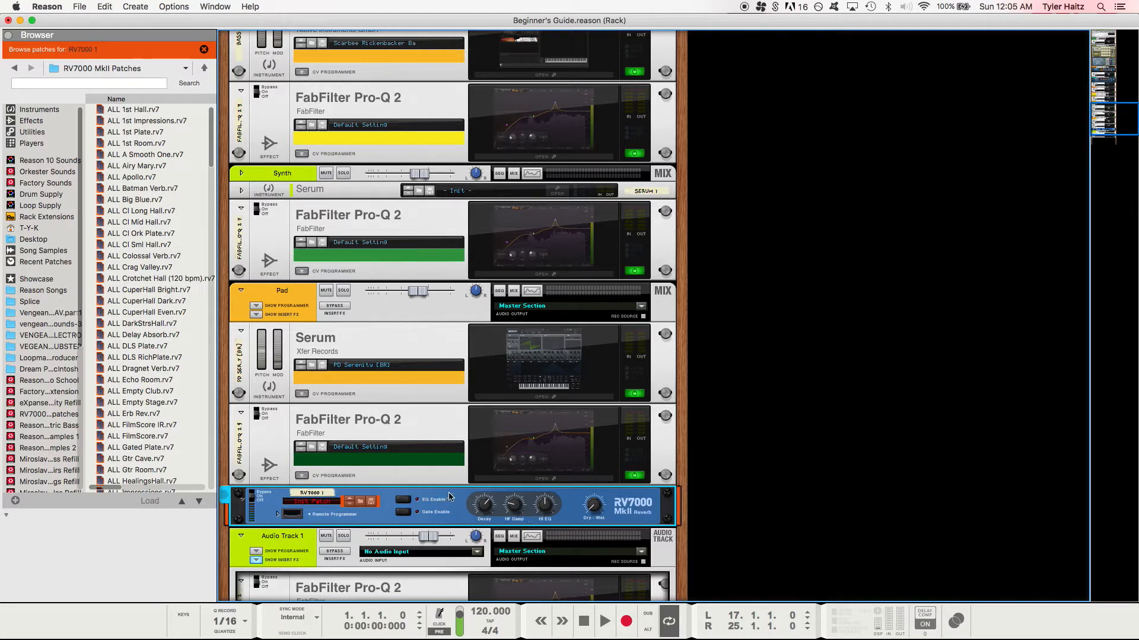
Delete the RV7000 reverb from the Pad channel.
key(BackSpace)
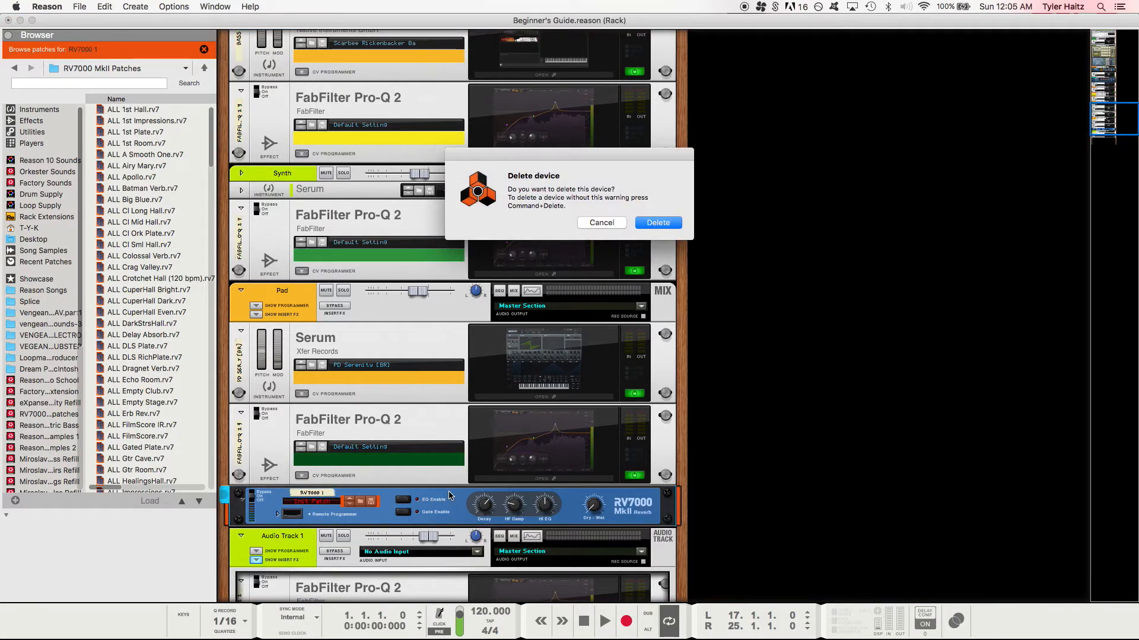
click(657, 221)
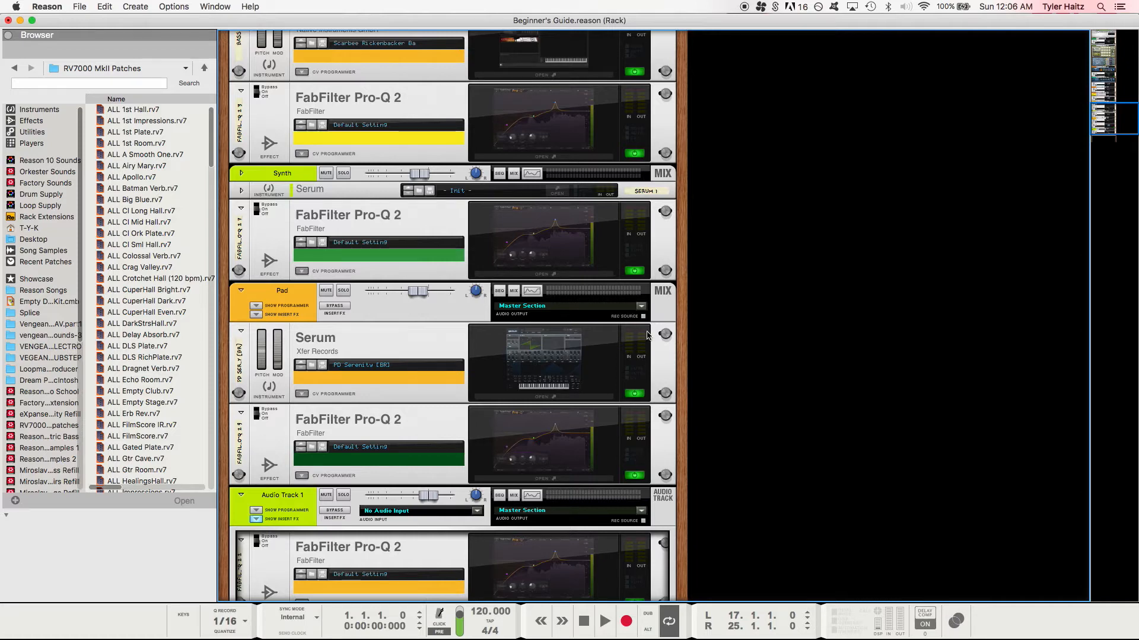
Add an RV7000 MkII Reverb from the browser's effects as a send effect of the Master Section.
scroll(688, 379, up, 20)
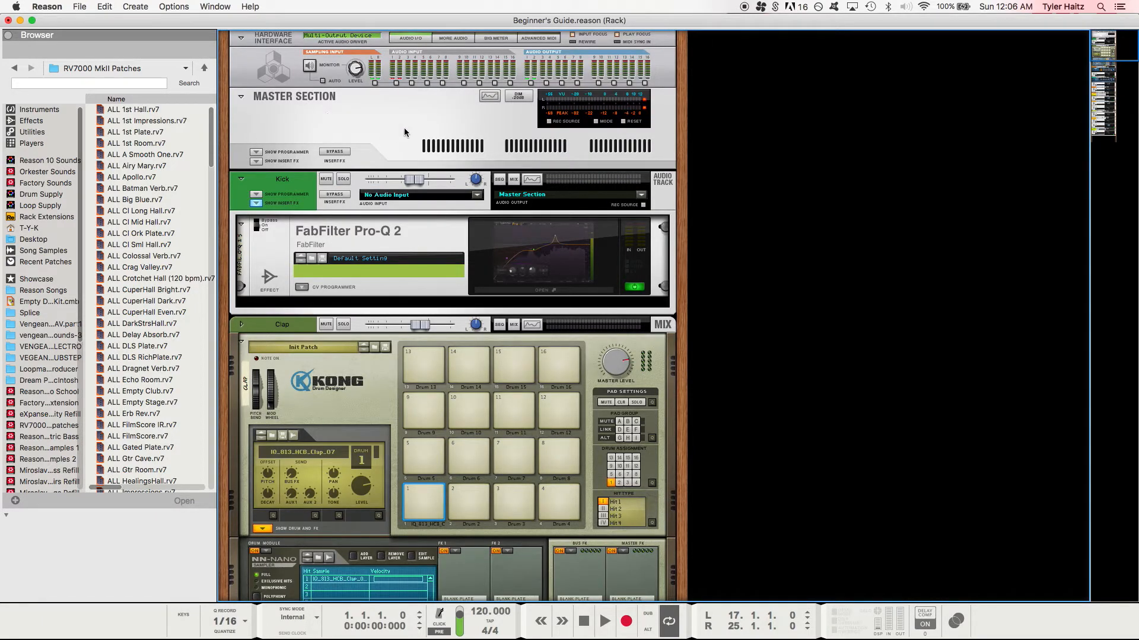
click(31, 120)
scroll(152, 236, down, 2)
drag(160, 361, 437, 123)
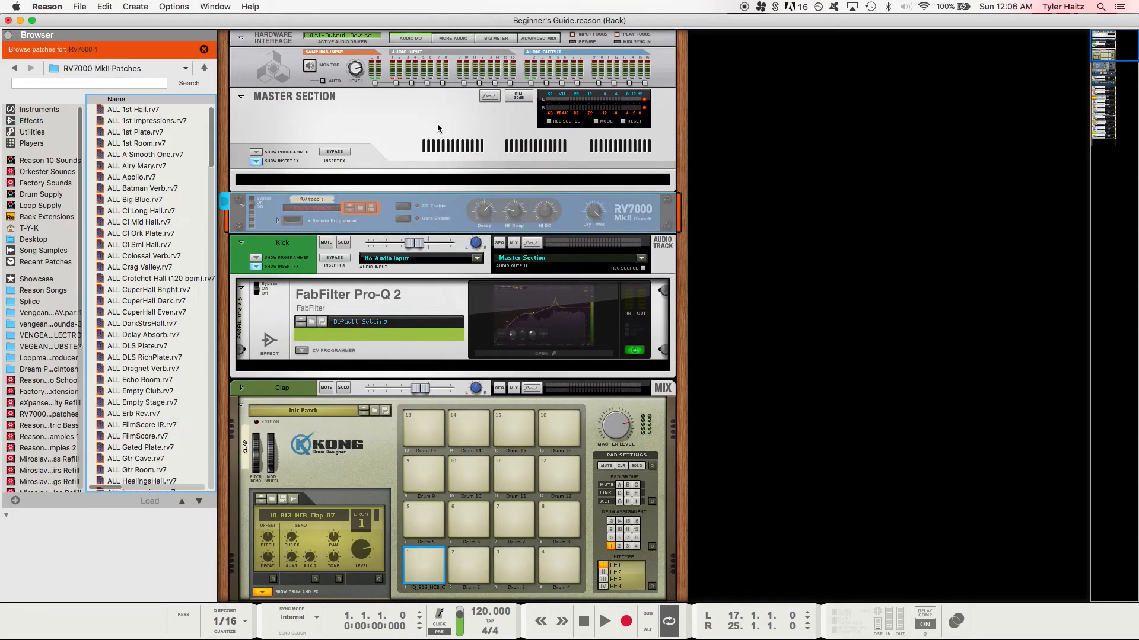
click(389, 185)
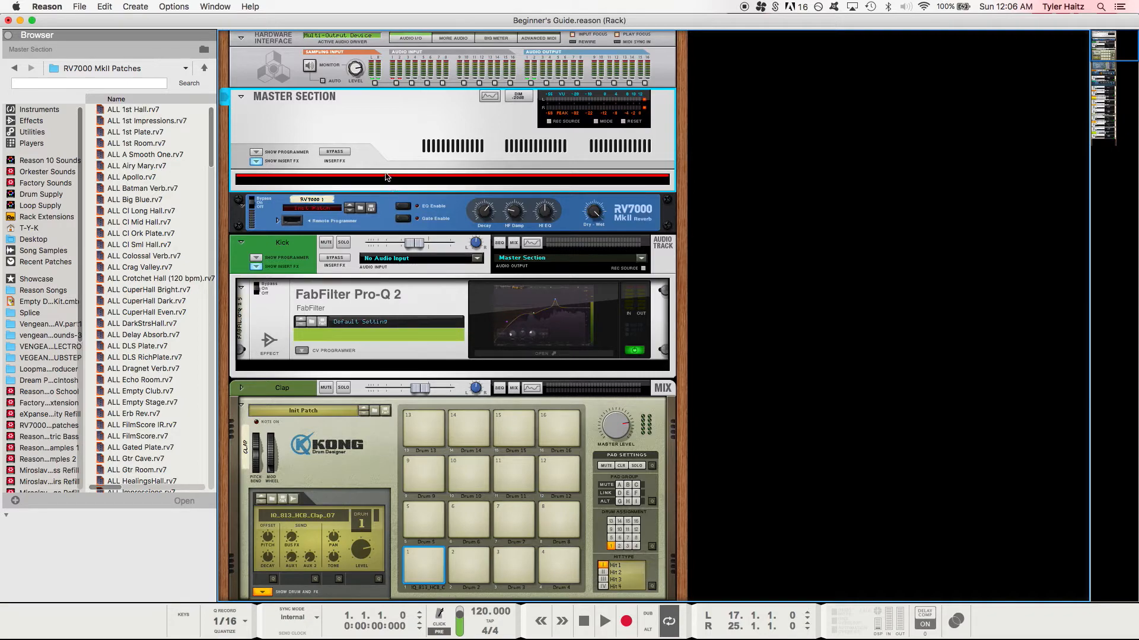
Examine the reverb's send and return cabling on the Master Section's rear and its FX return slot in the mixer.
key(Tab)
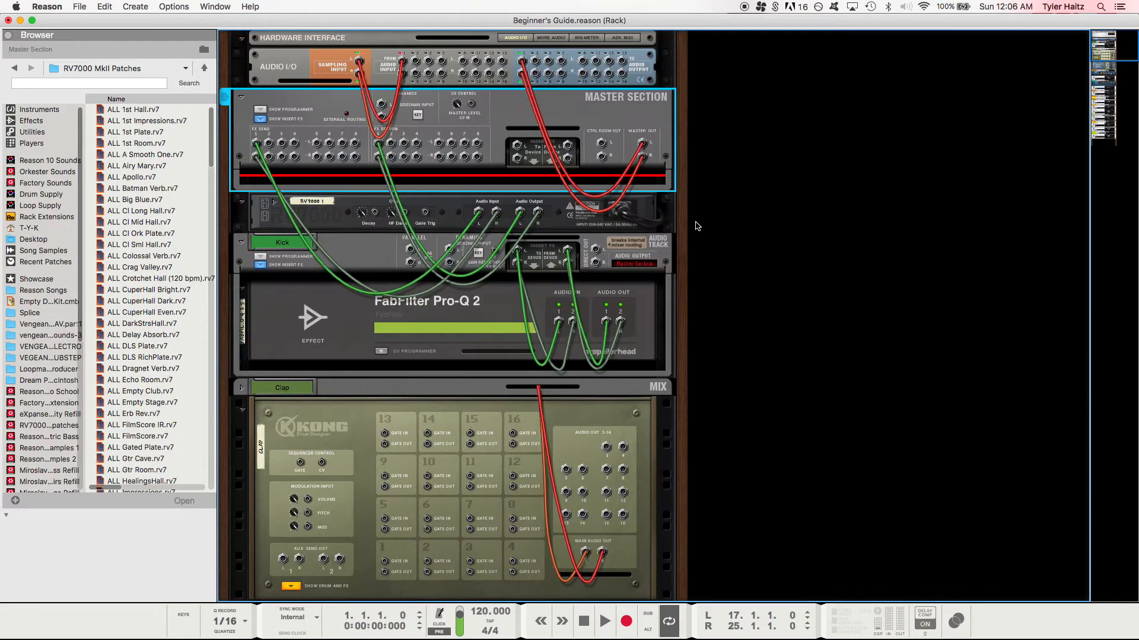
key(ctrl+Up)
click(326, 187)
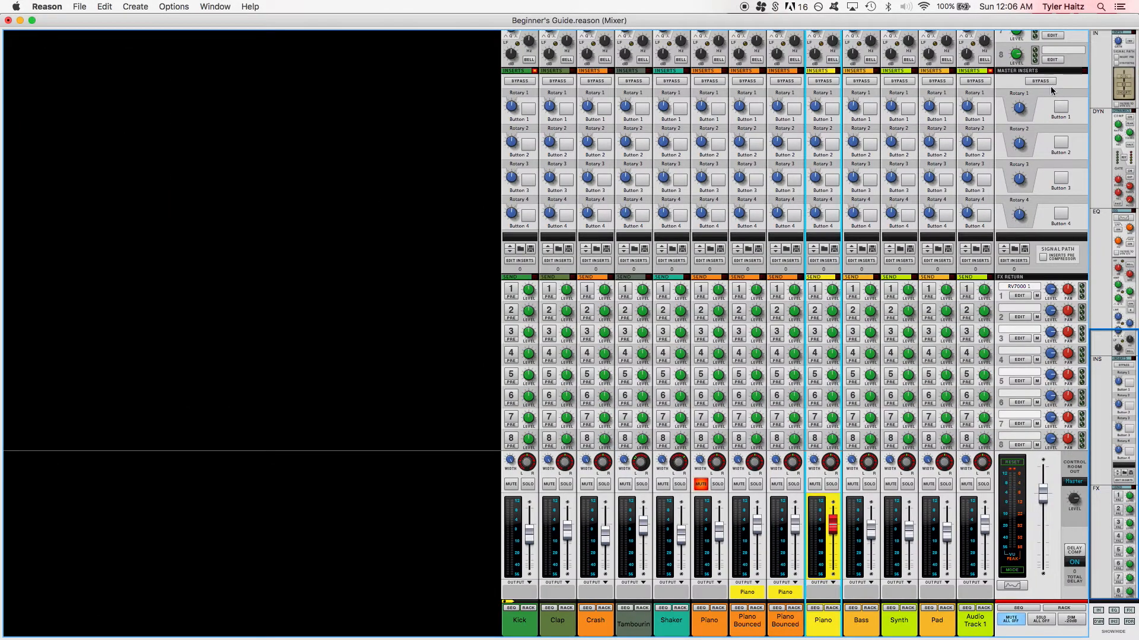
key(ctrl+Up)
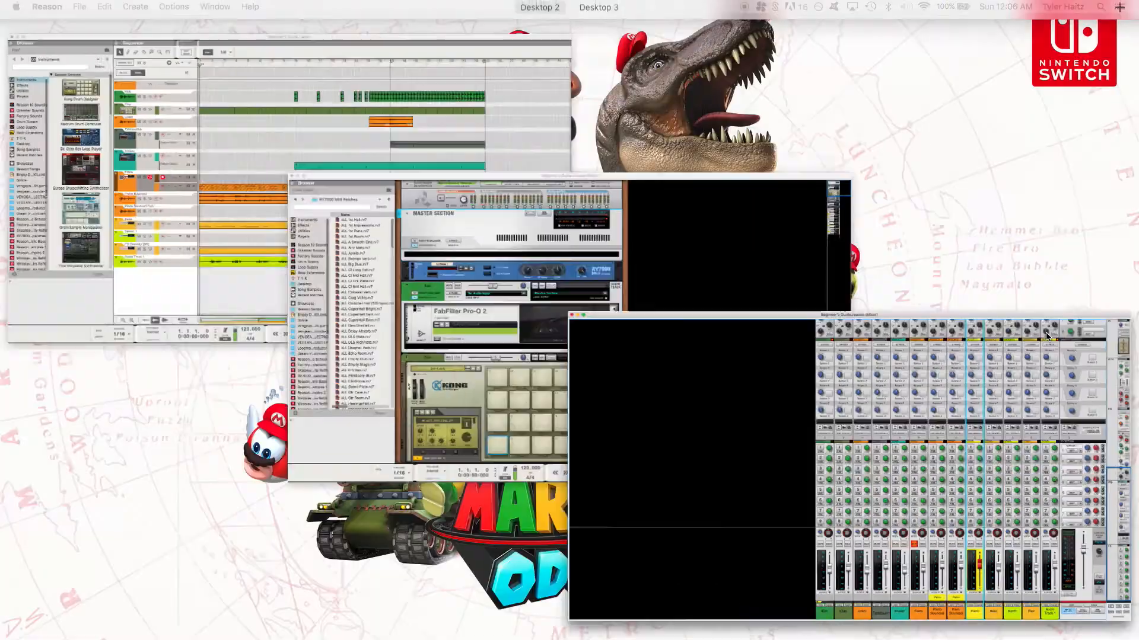
click(507, 270)
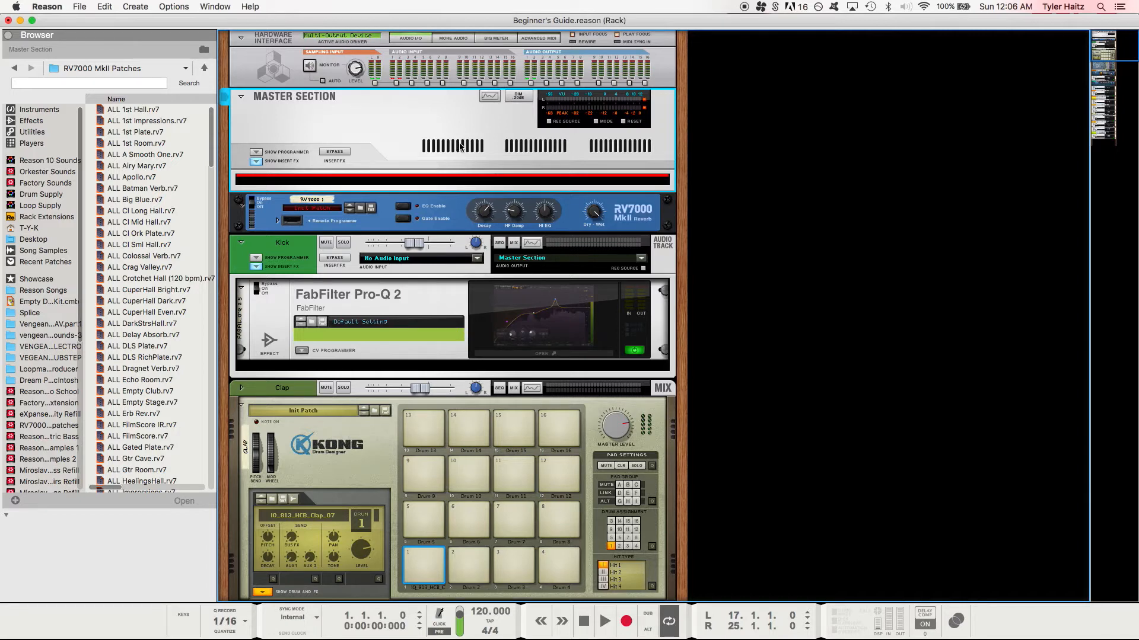
key(Tab)
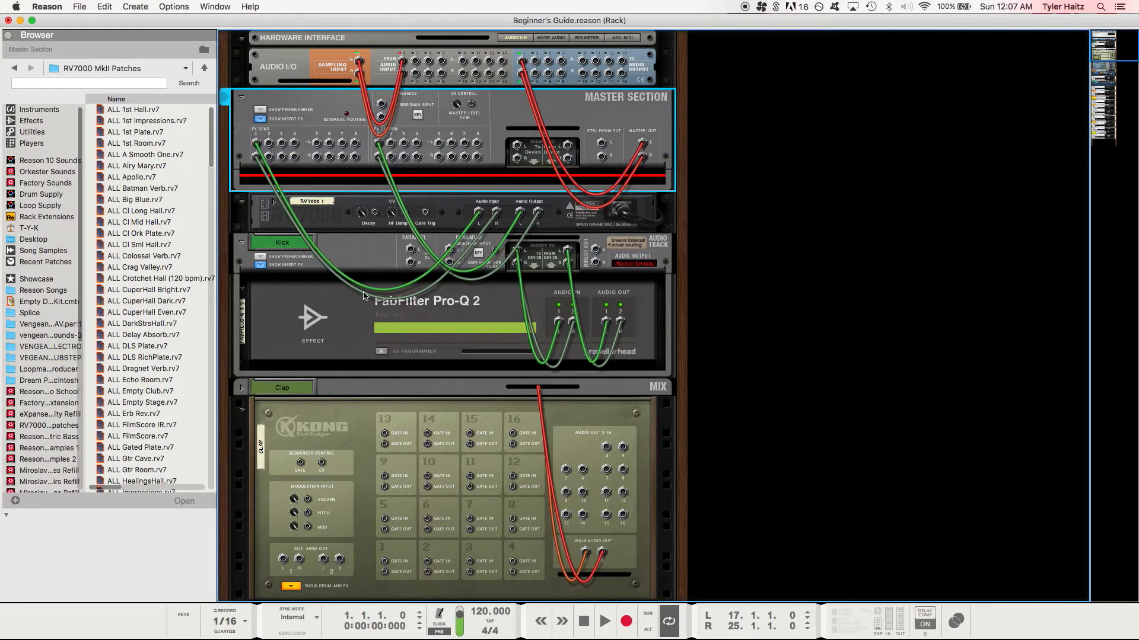
mouse_move(485, 211)
key(Tab)
Switch to the mixer, enable FX send 1 on Audio Track 1 and adjust its send level.
key(ctrl+Up)
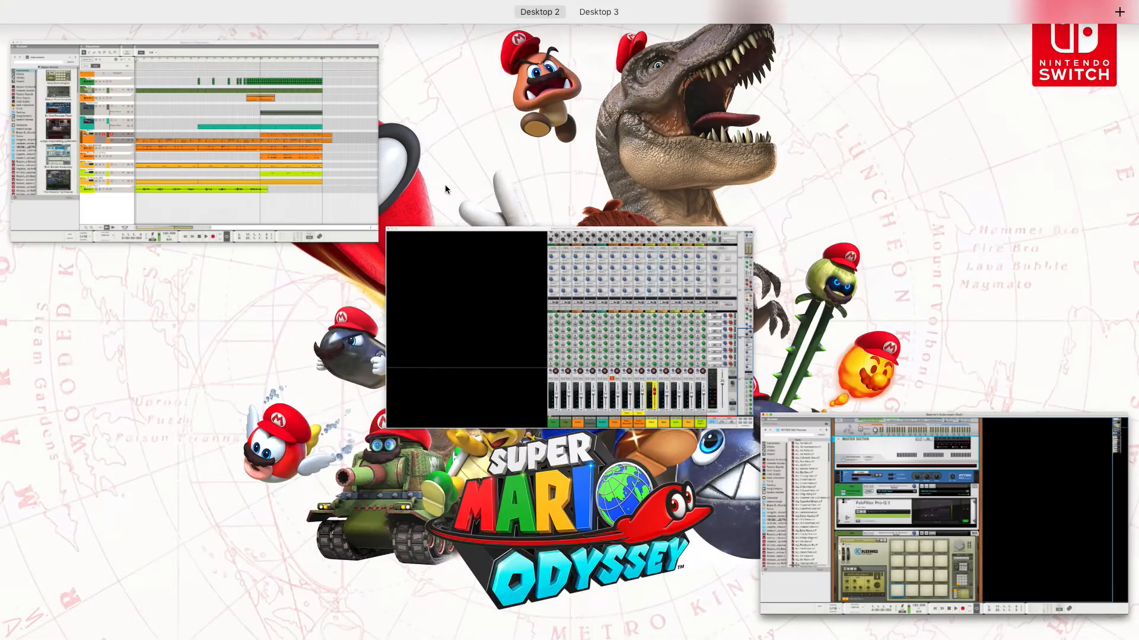
click(685, 294)
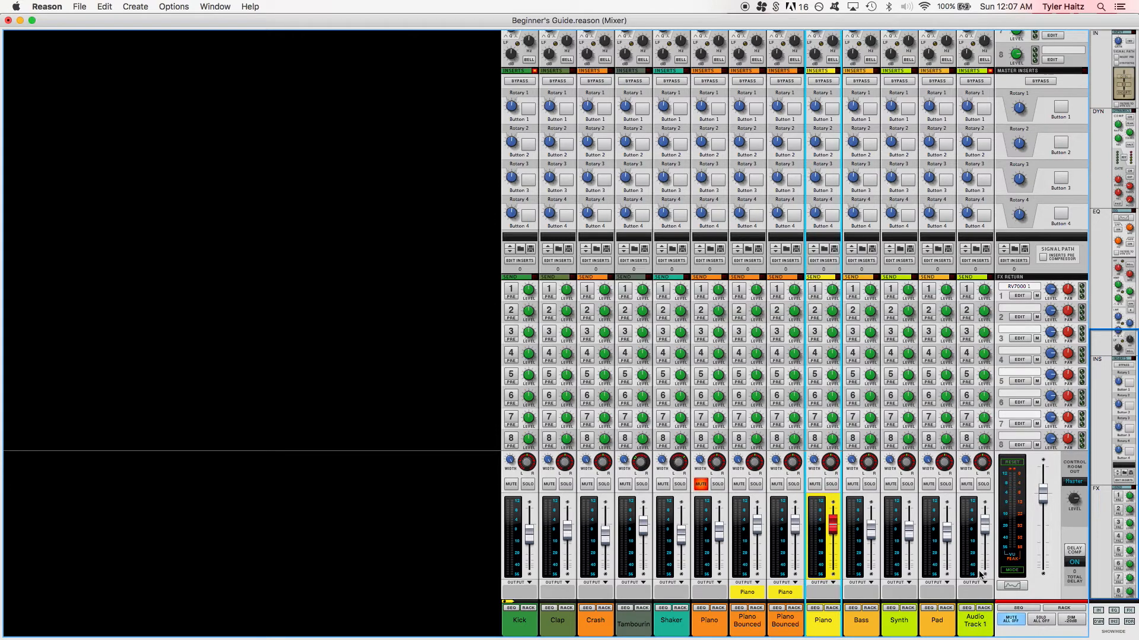
click(966, 290)
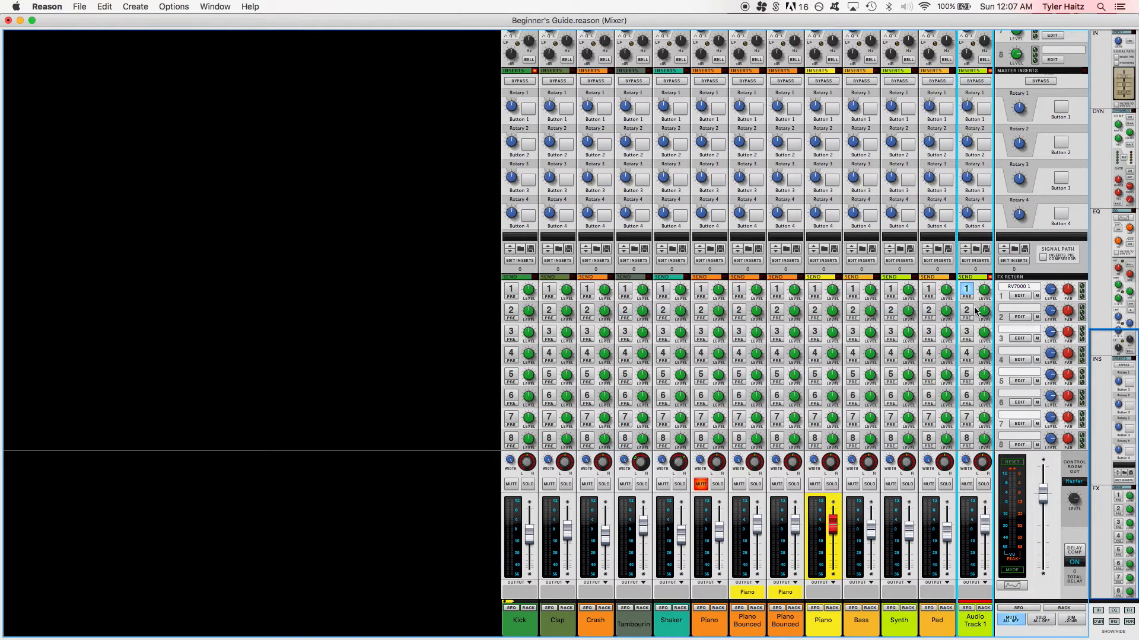
mouse_move(983, 296)
drag(983, 297, 985, 295)
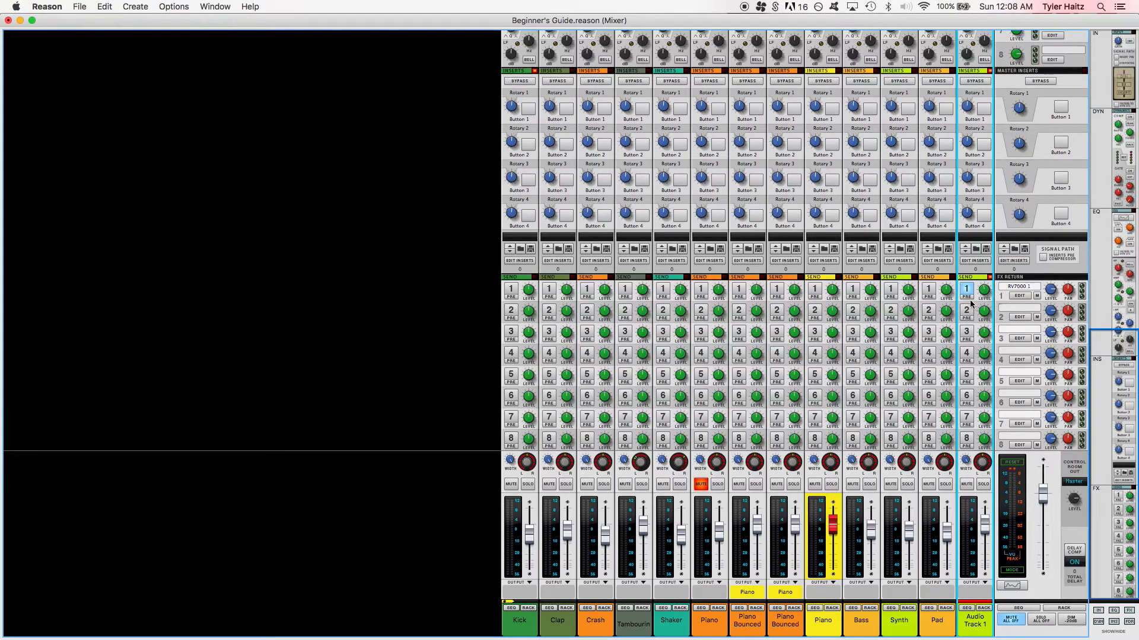
drag(985, 294, 985, 319)
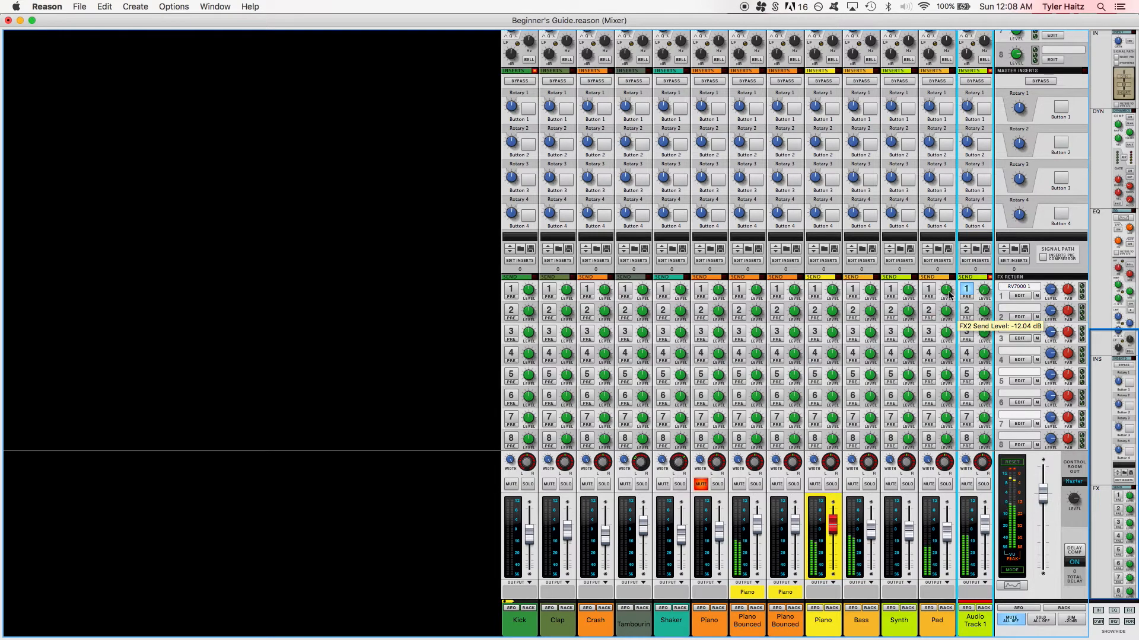
Adjust Audio Track 1's FX send 1 level and open the RV7000's remote programmer in the rack.
drag(981, 297, 990, 278)
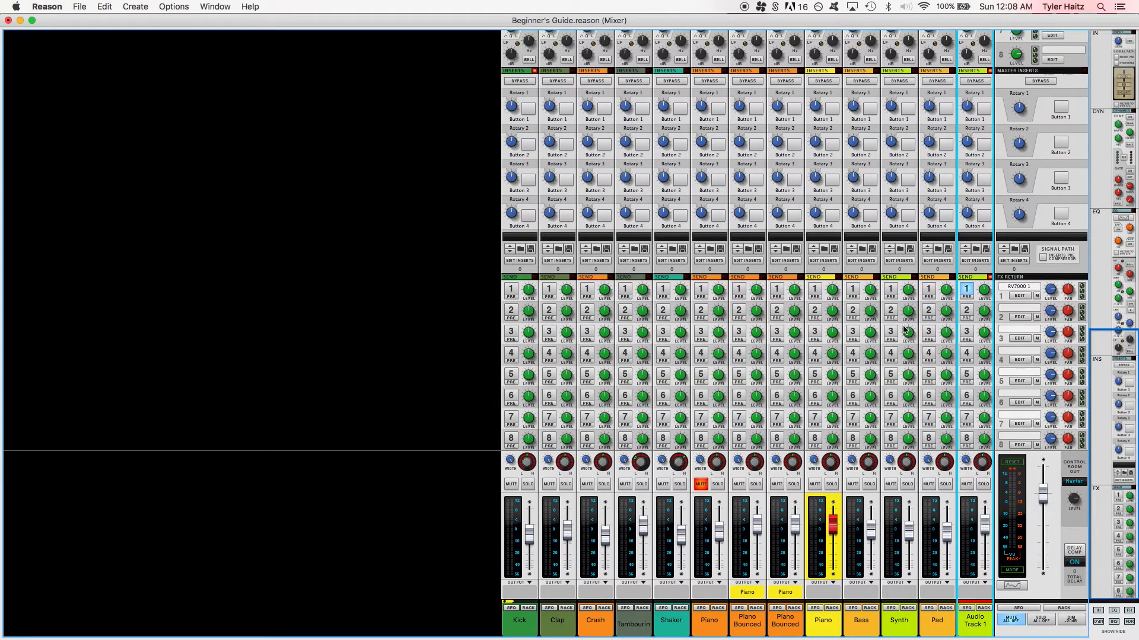
key(ctrl+Up)
click(414, 287)
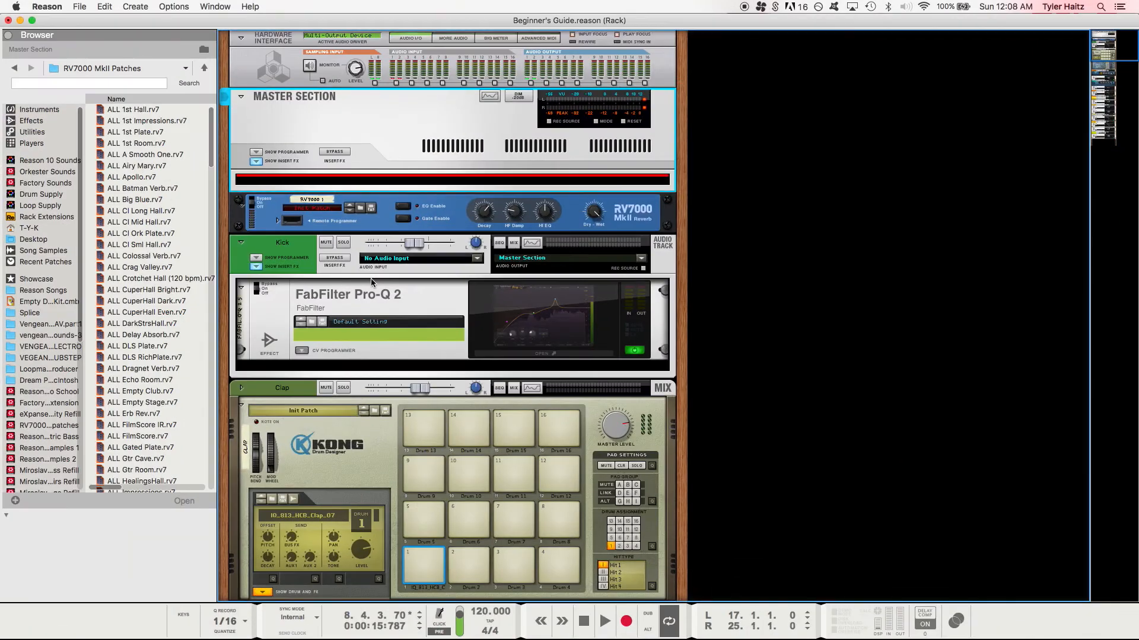
click(277, 220)
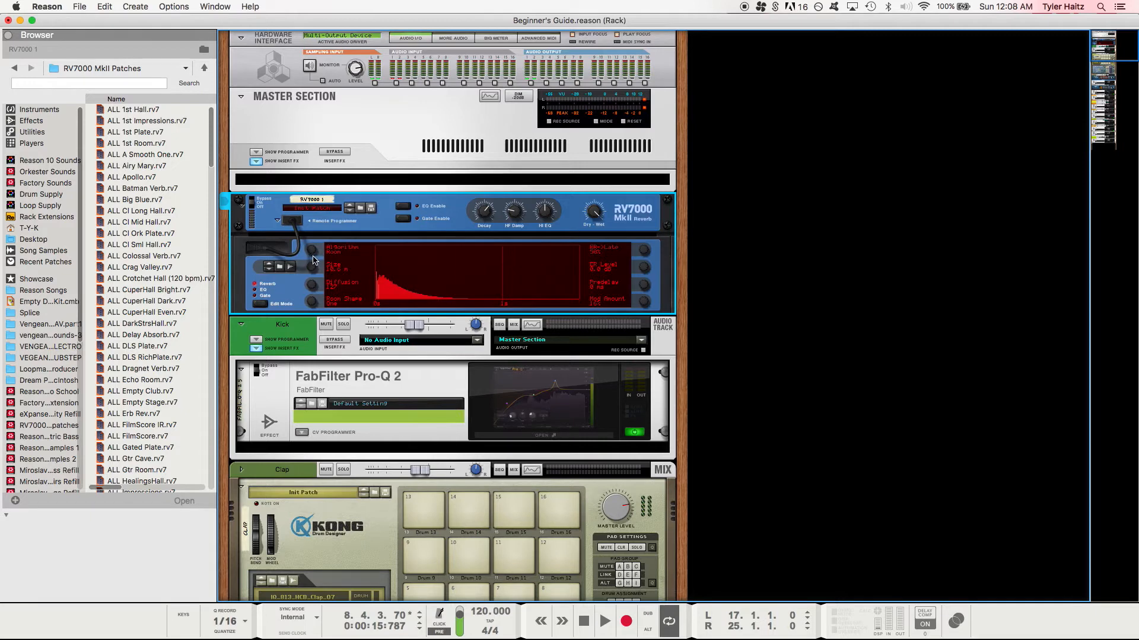
Compare the RV7000's Room, Hall and Plate algorithms and set the algorithm to Hall.
drag(311, 249, 316, 262)
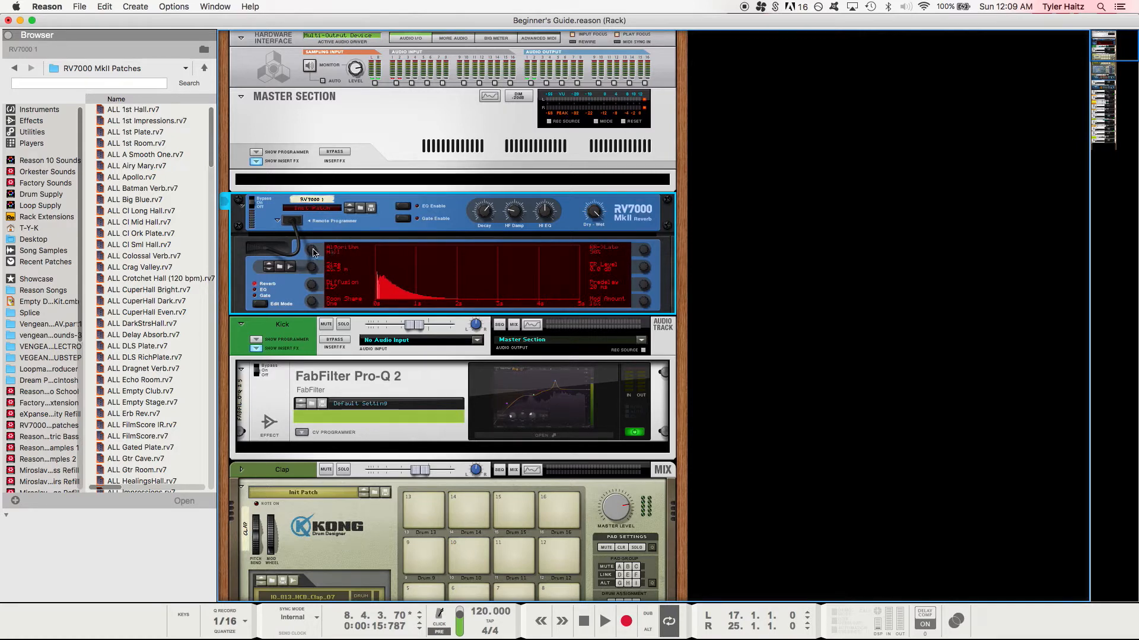
mouse_move(314, 256)
mouse_down()
mouse_move(313, 274)
mouse_move(318, 260)
mouse_up()
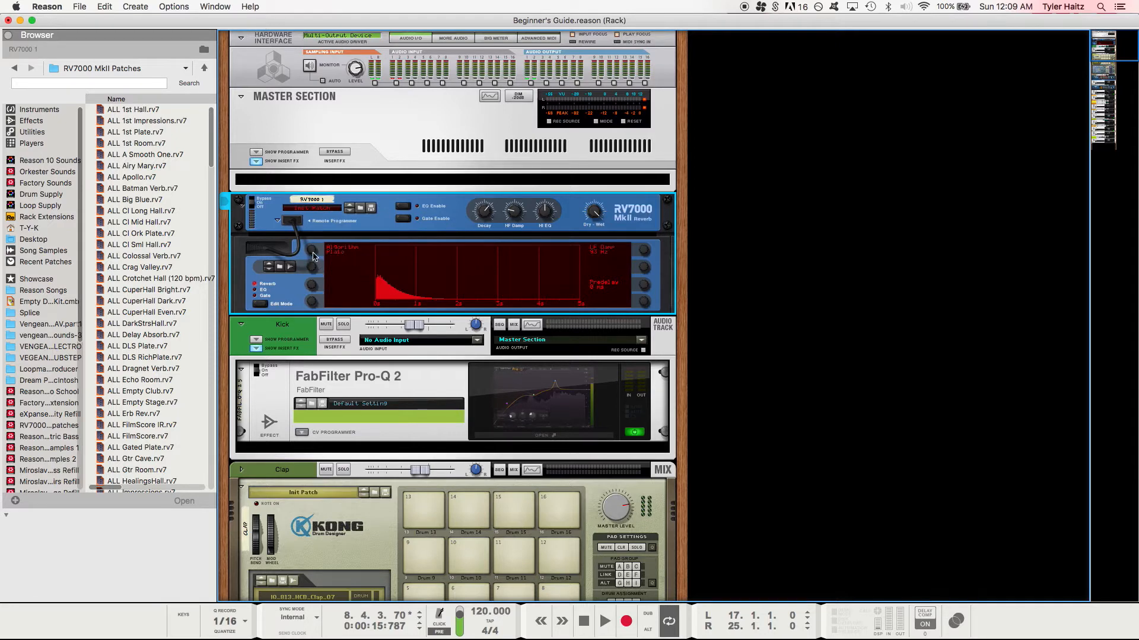
mouse_move(313, 257)
mouse_down()
mouse_move(314, 267)
mouse_move(314, 251)
mouse_up()
drag(313, 252, 315, 261)
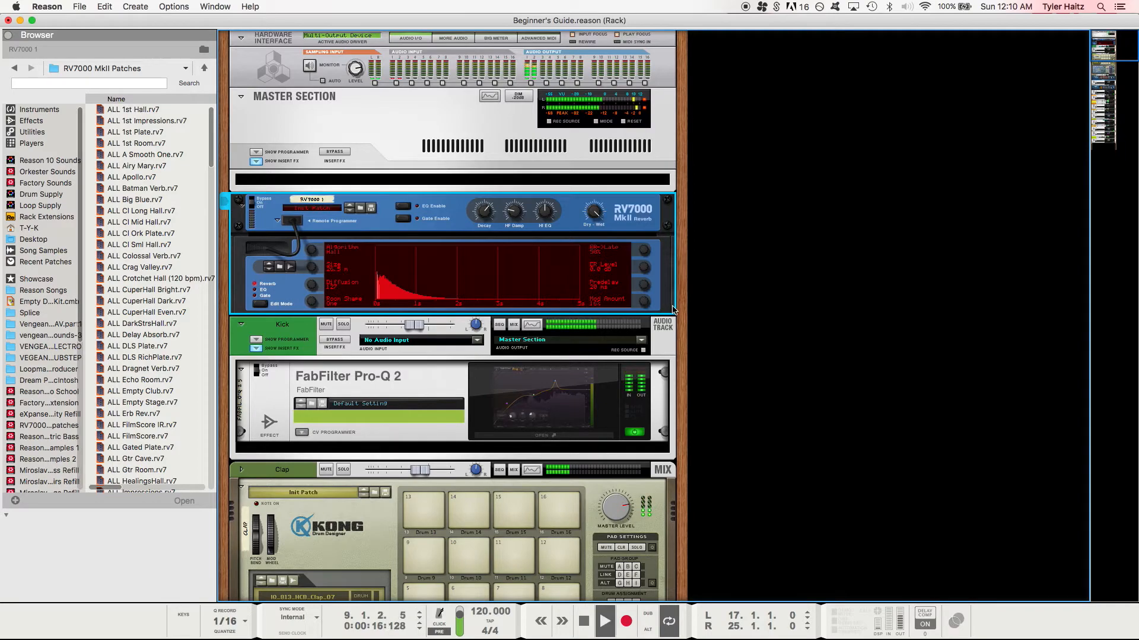
Switch to the sequencer and solo Audio Track 1.
key(ctrl+Up)
click(294, 197)
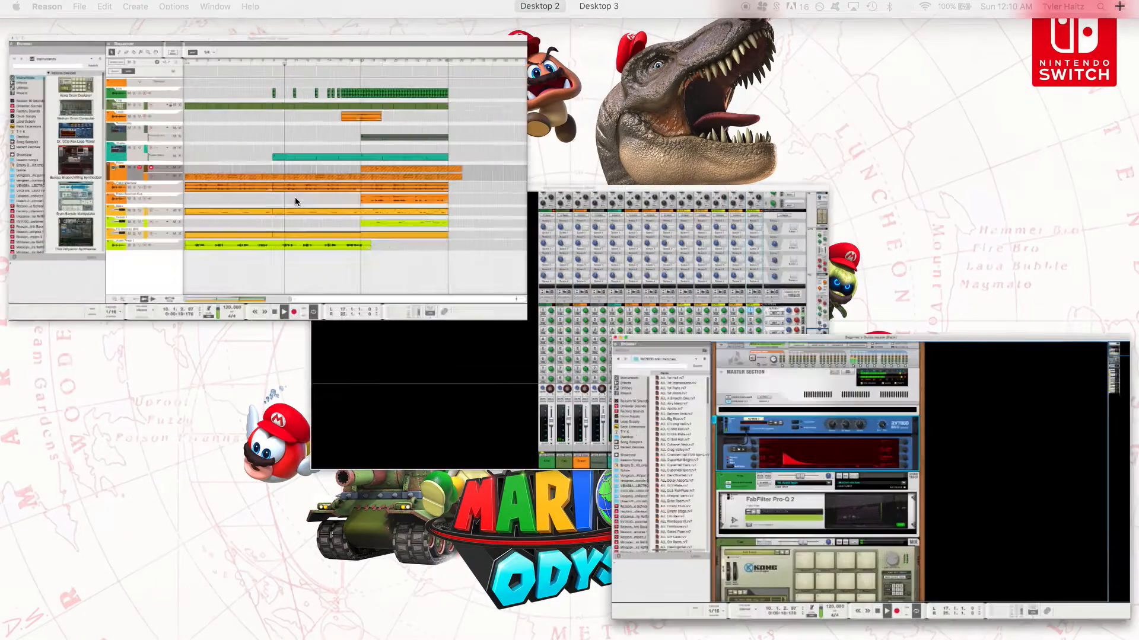
click(275, 475)
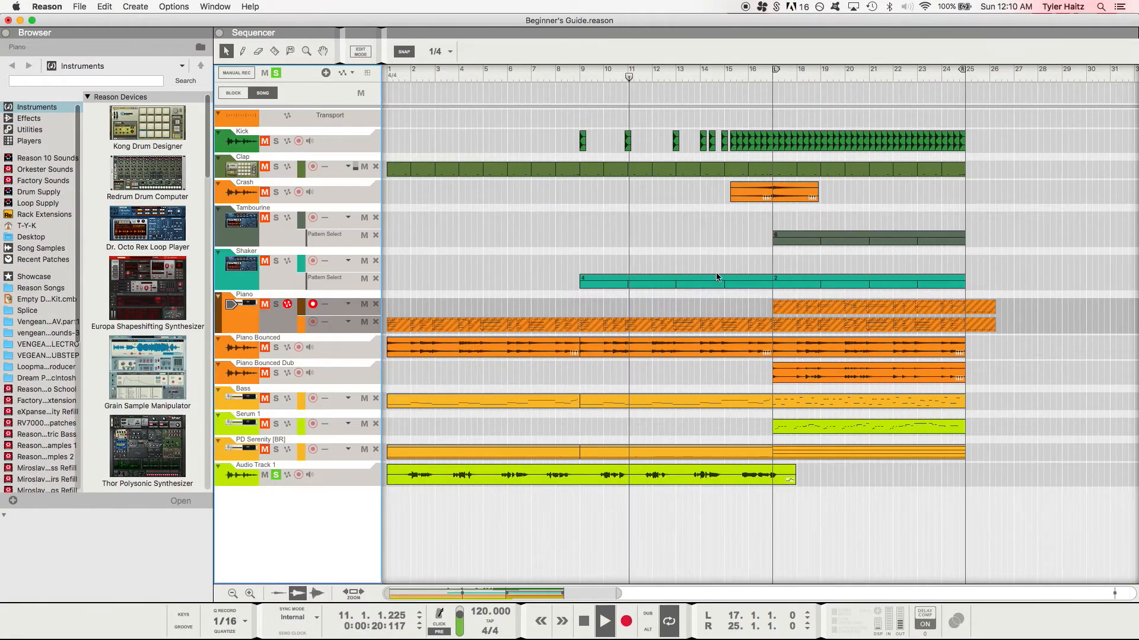
Set the sequencer's loop to run from bar 1 to bar 17.
key(ctrl+Up)
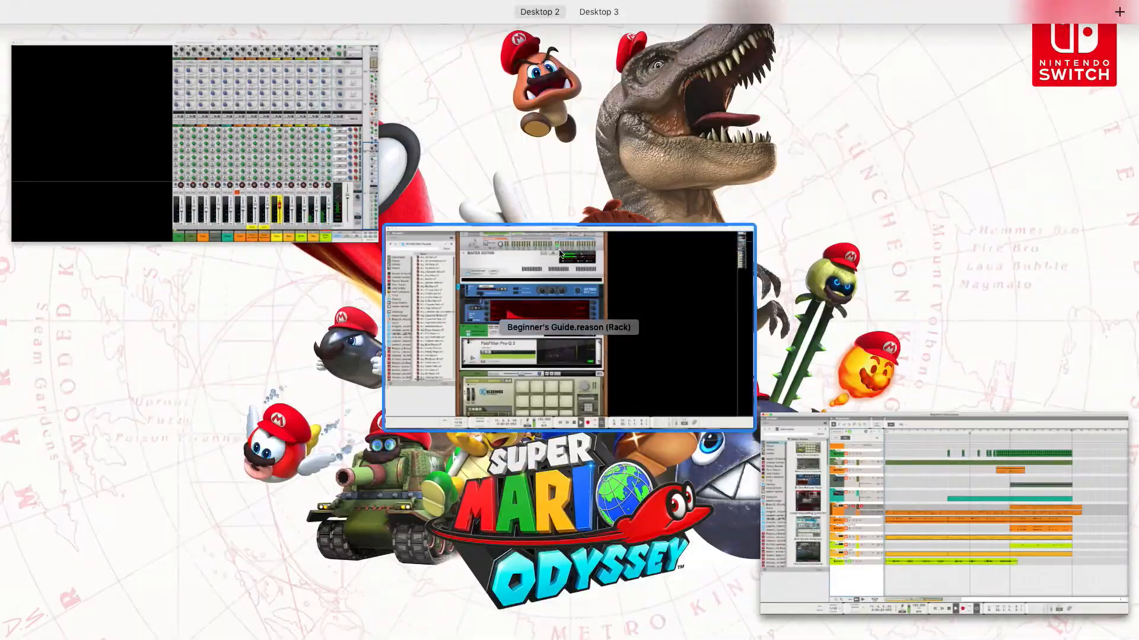
click(909, 429)
drag(776, 69, 390, 69)
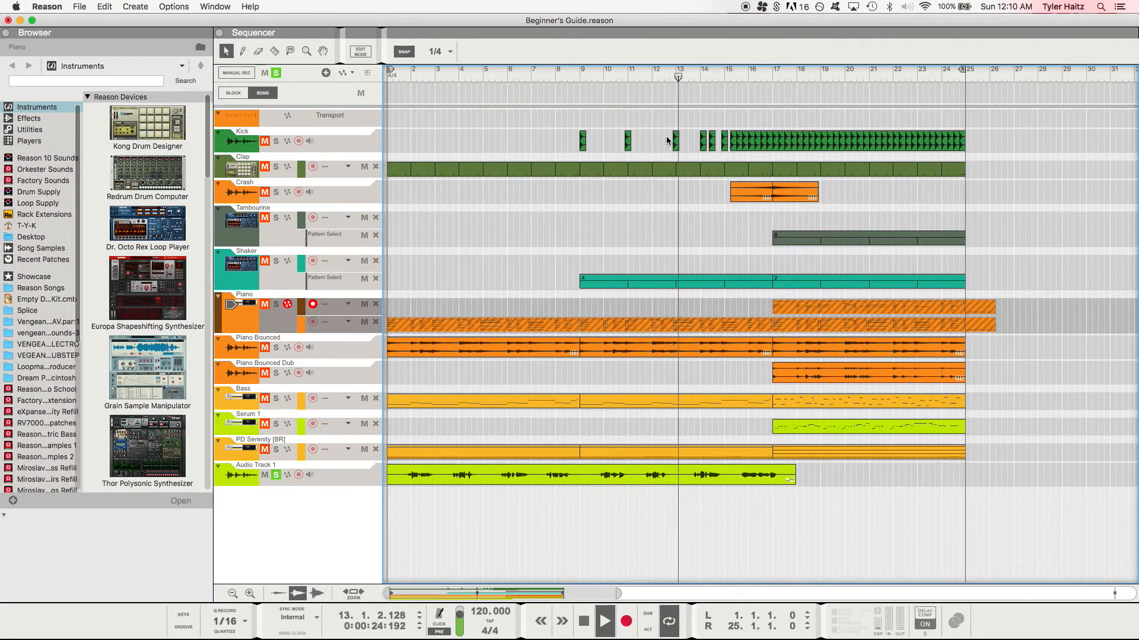
drag(965, 72, 772, 69)
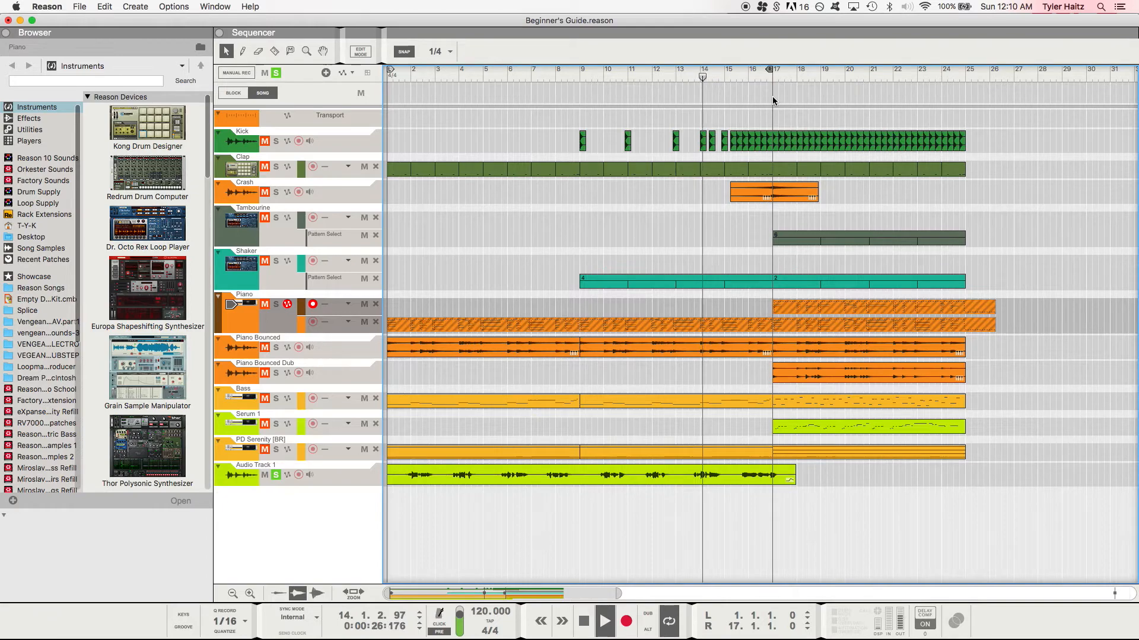
Return to the rack and adjust the RV7000's Size and Room Shape while the soloed track plays.
key(ctrl+Up)
click(511, 355)
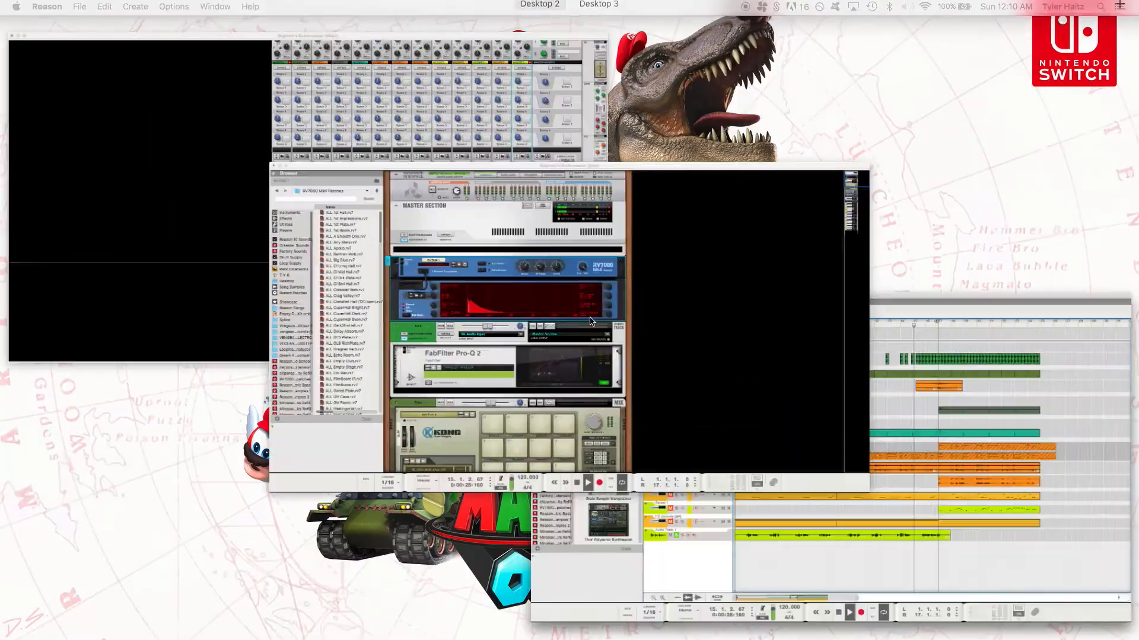
key(ctrl+Up)
click(509, 353)
key(ctrl+Up)
click(442, 273)
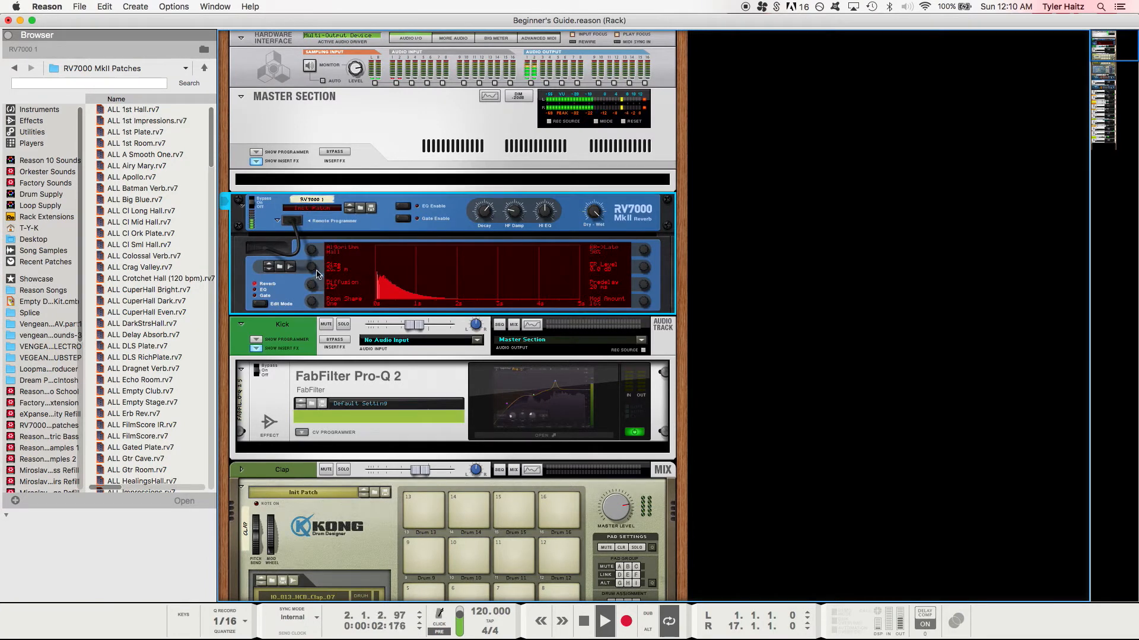
drag(316, 271, 317, 252)
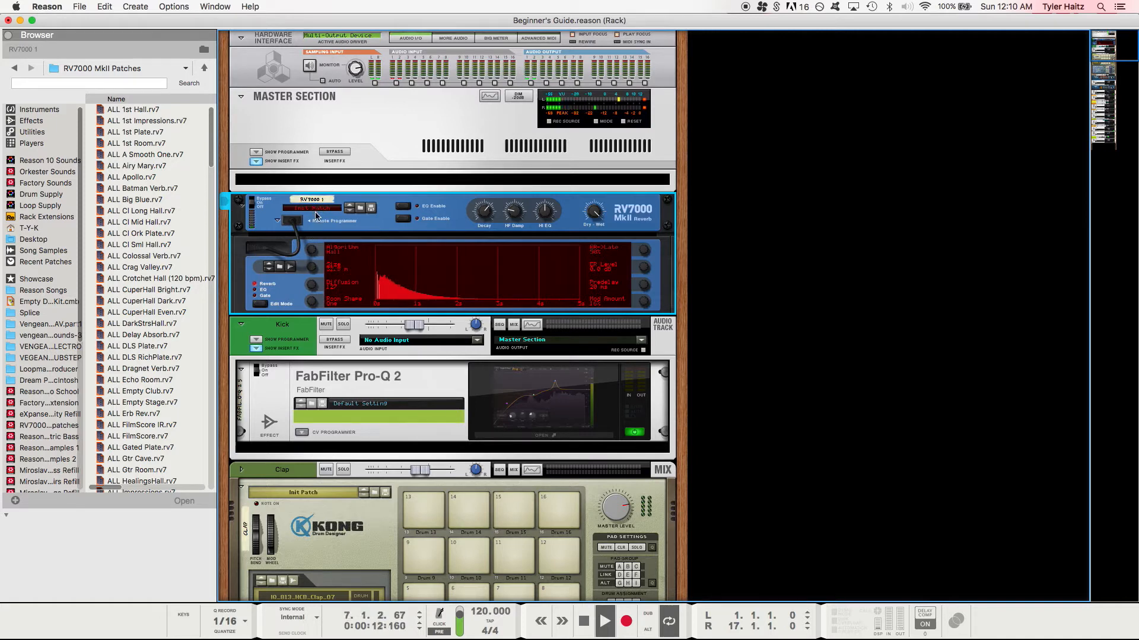
drag(312, 273, 313, 280)
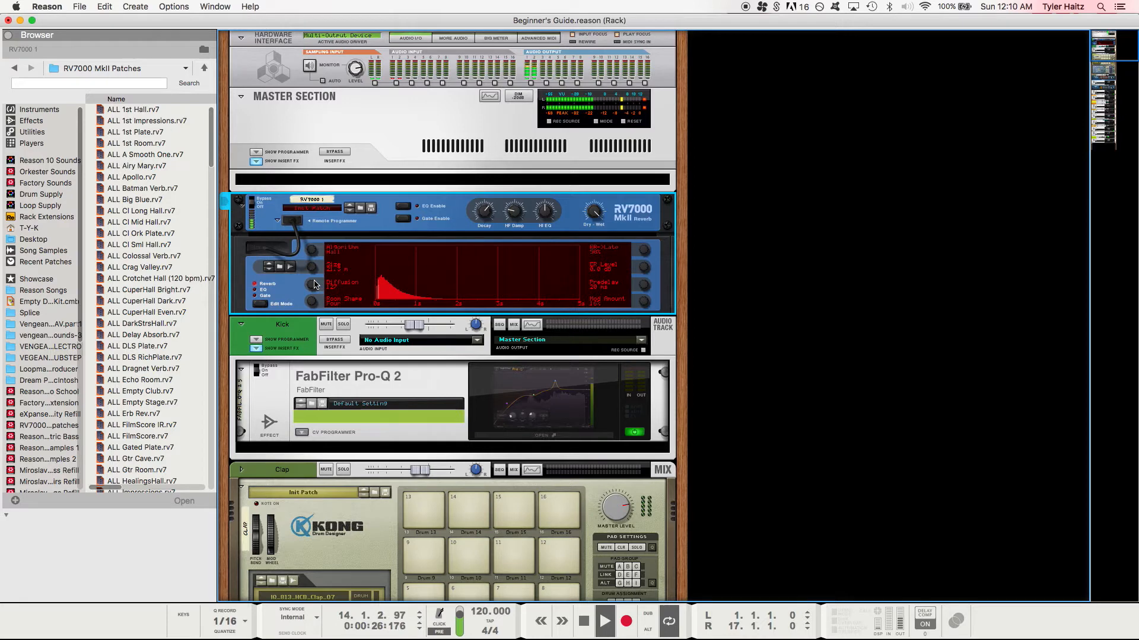
drag(314, 288, 316, 292)
drag(316, 294, 316, 296)
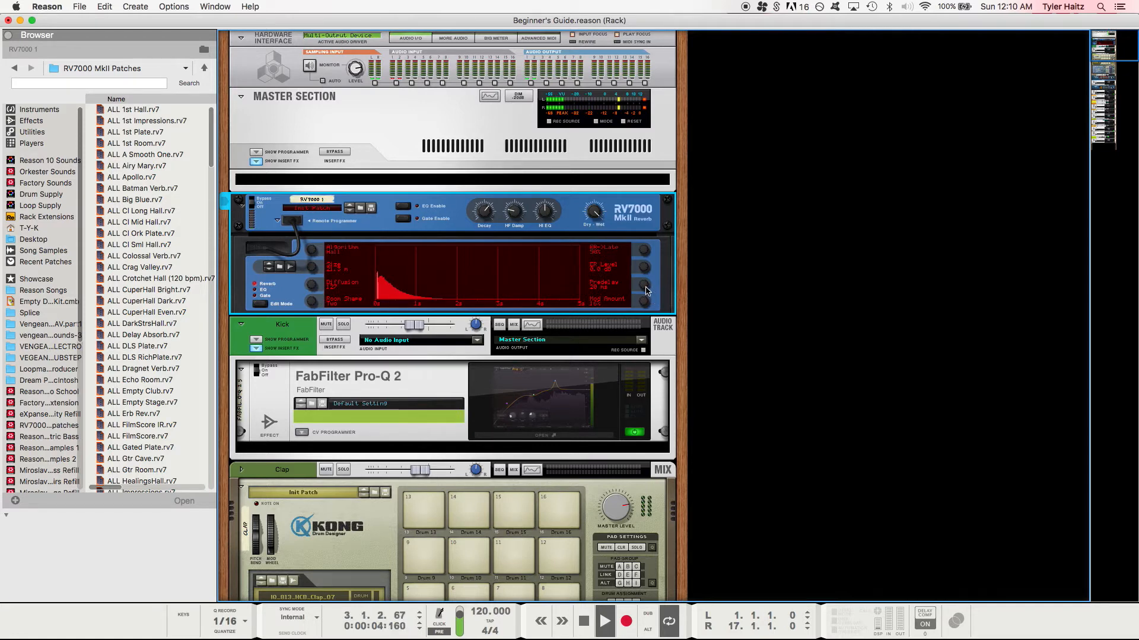
Audition short and long Predelay times on the RV7000, bring it back to a short setting and stop playback.
drag(646, 291, 646, 293)
key(space)
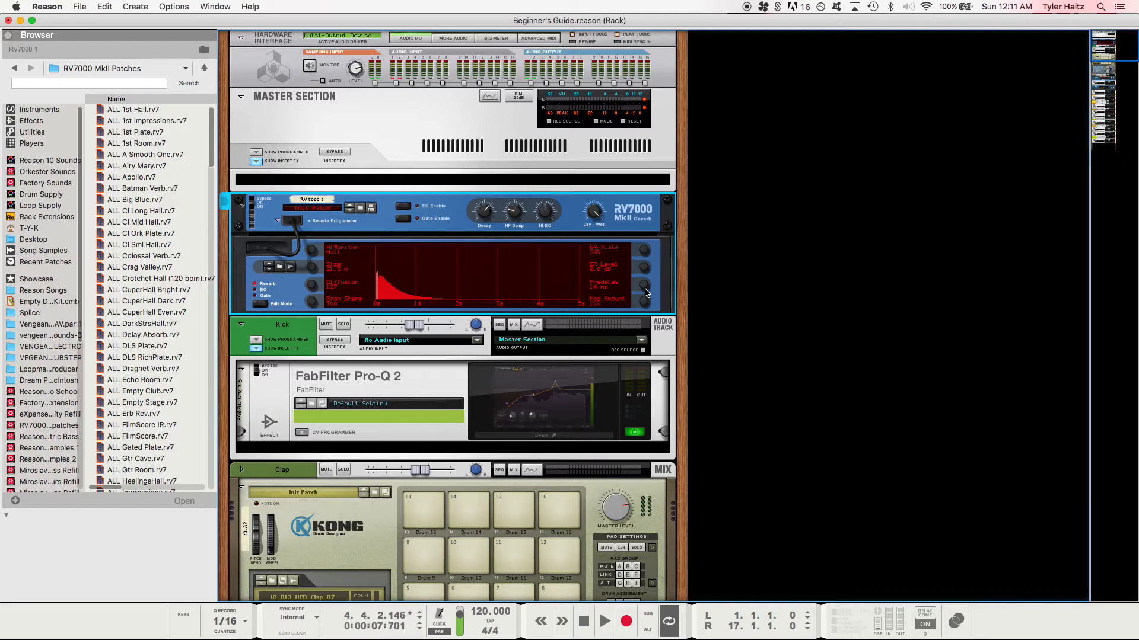
drag(645, 291, 647, 297)
drag(645, 290, 642, 285)
key(space)
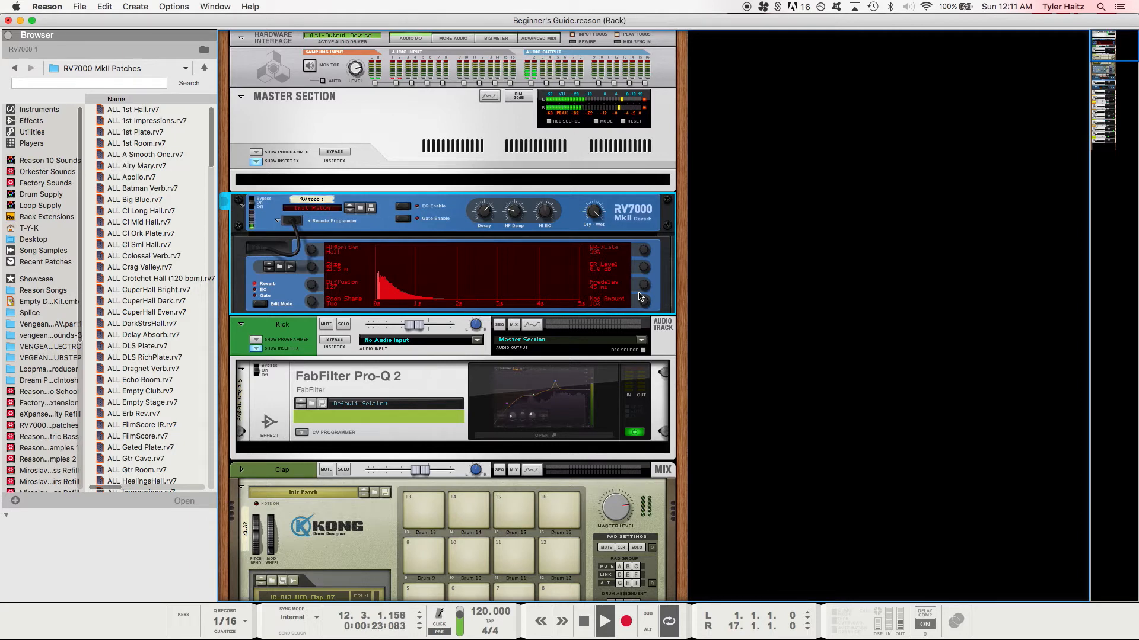
drag(645, 292, 647, 331)
drag(646, 291, 640, 255)
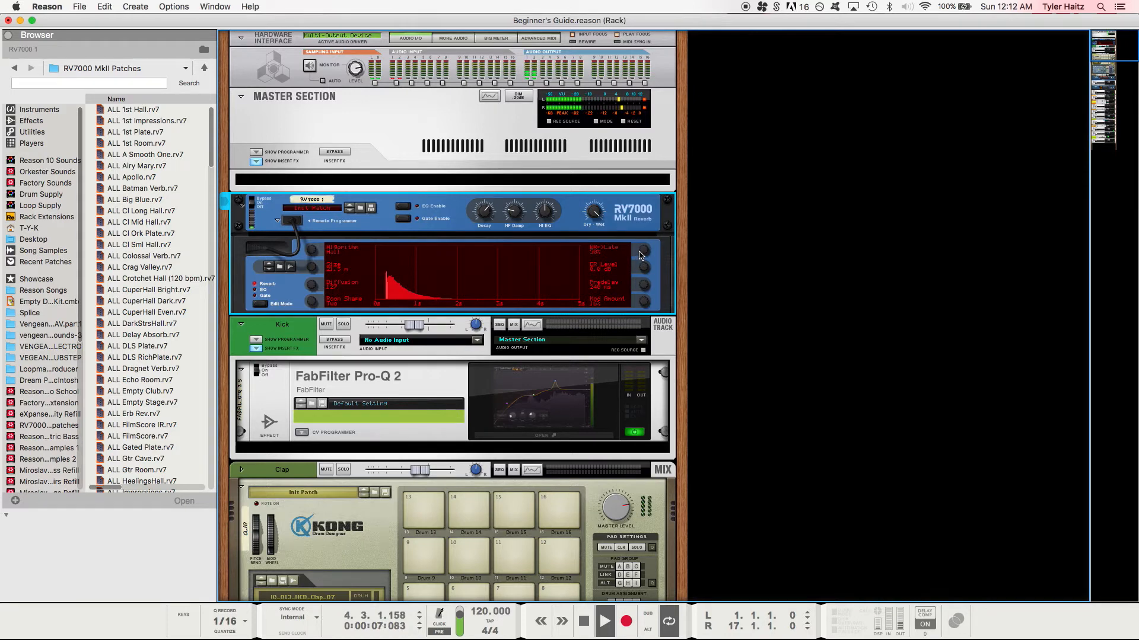
drag(640, 255, 644, 286)
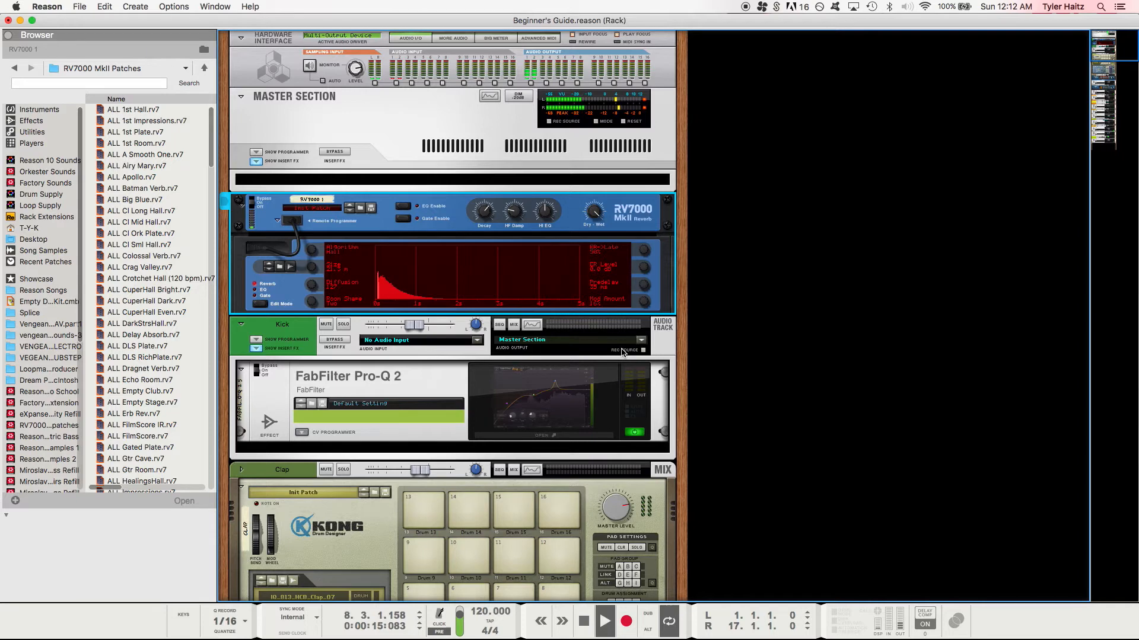
key(space)
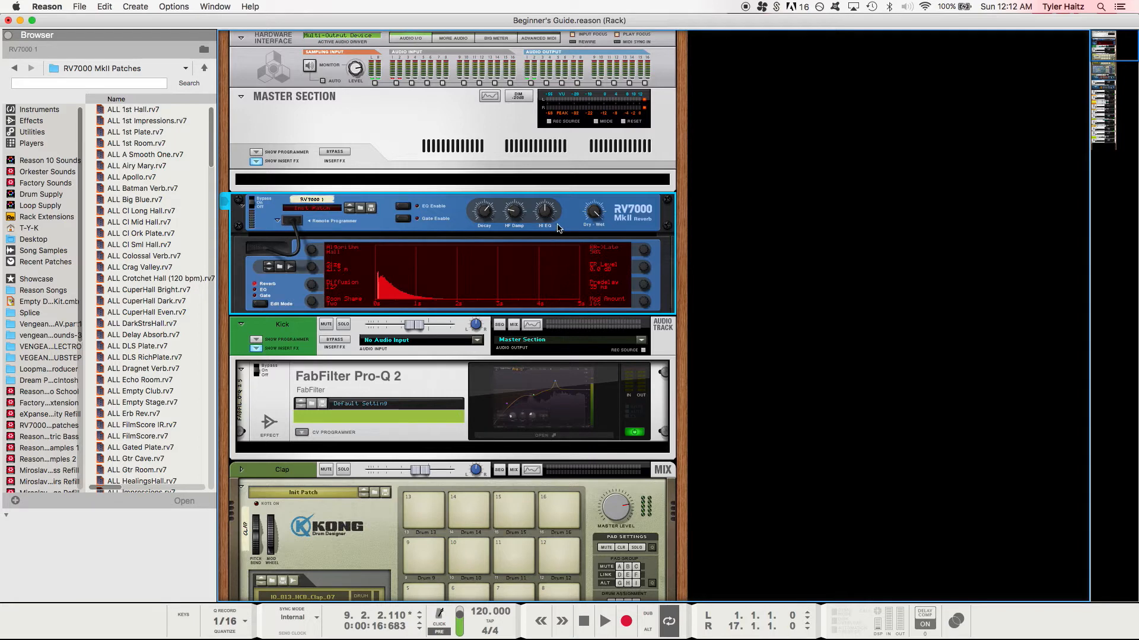
Audition the RV7000's Decay at up to 127, reduce it to a short tail and stop playback.
mouse_move(599, 216)
drag(482, 214, 486, 200)
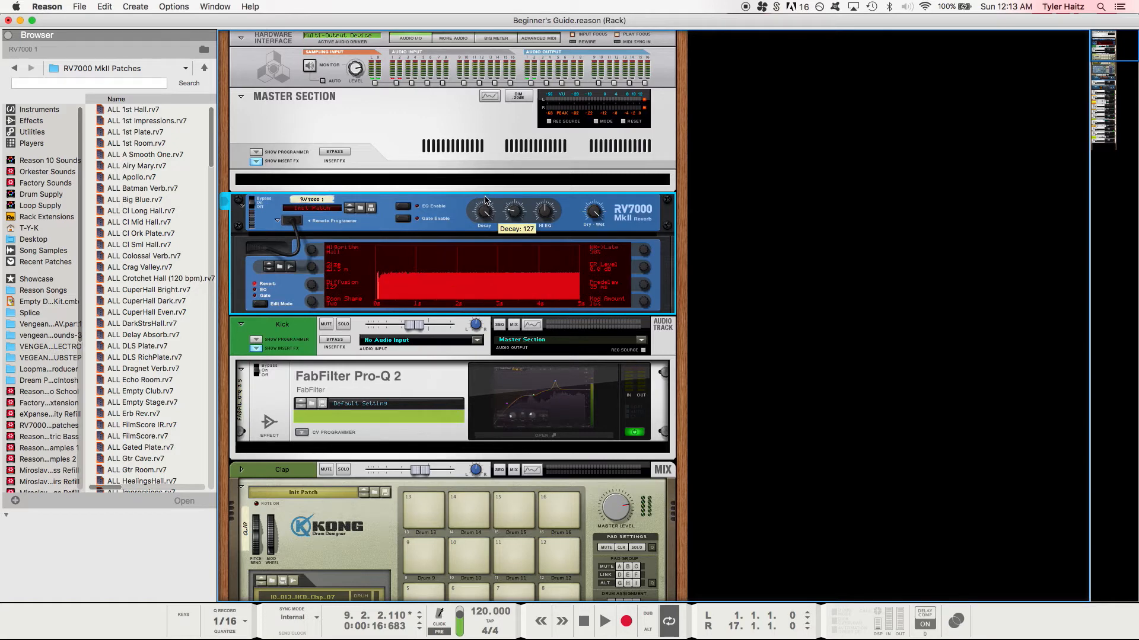
drag(485, 200, 488, 209)
key(space)
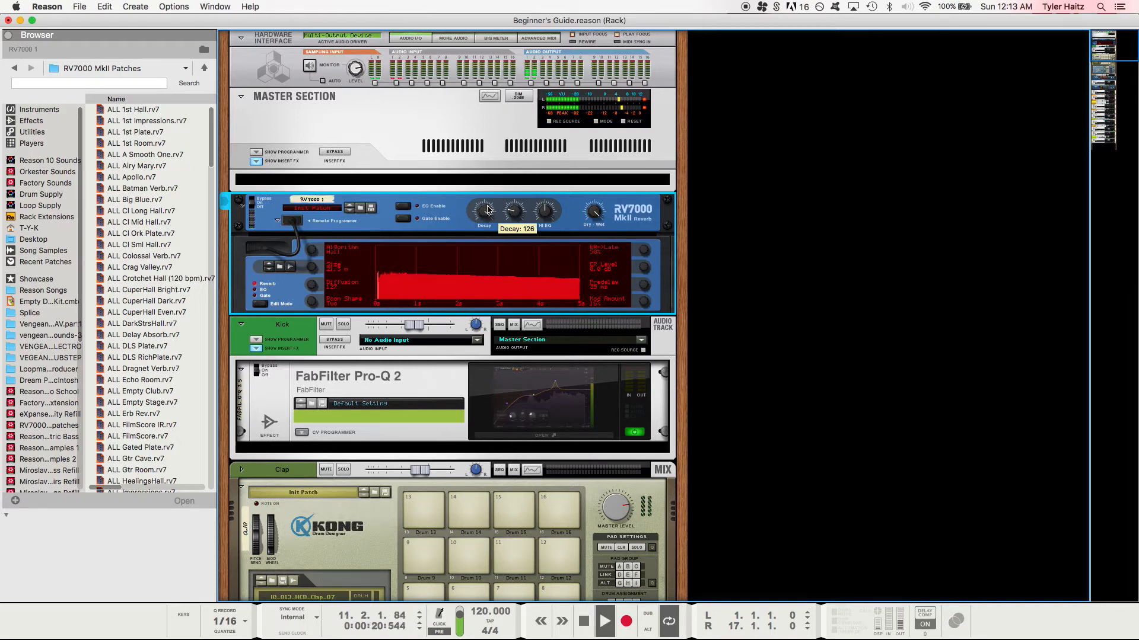
drag(488, 209, 490, 218)
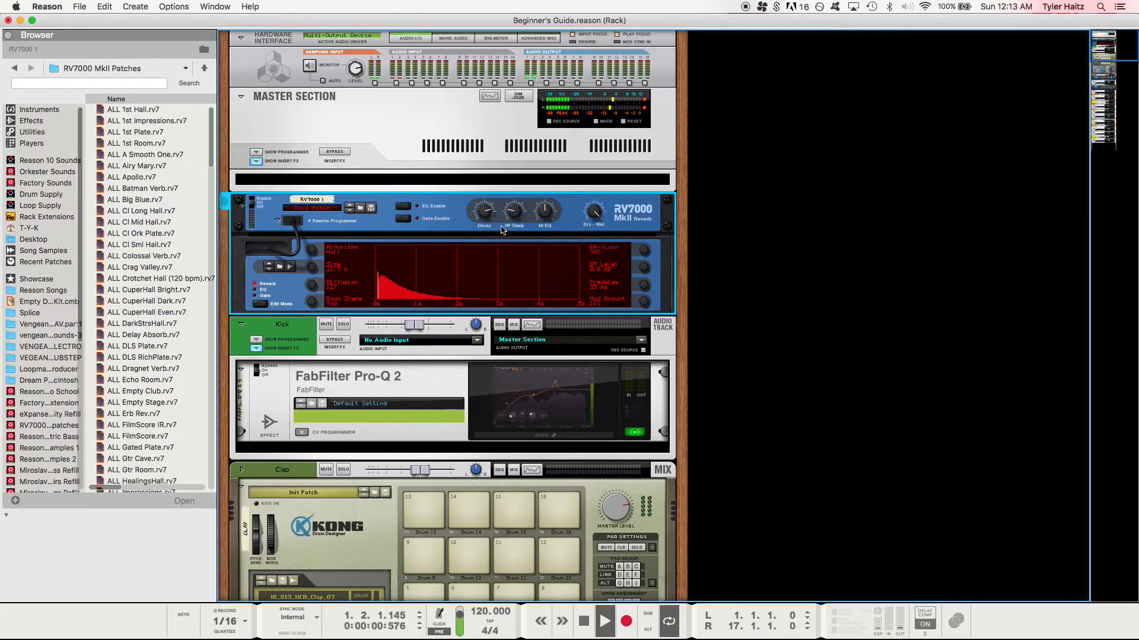
key(space)
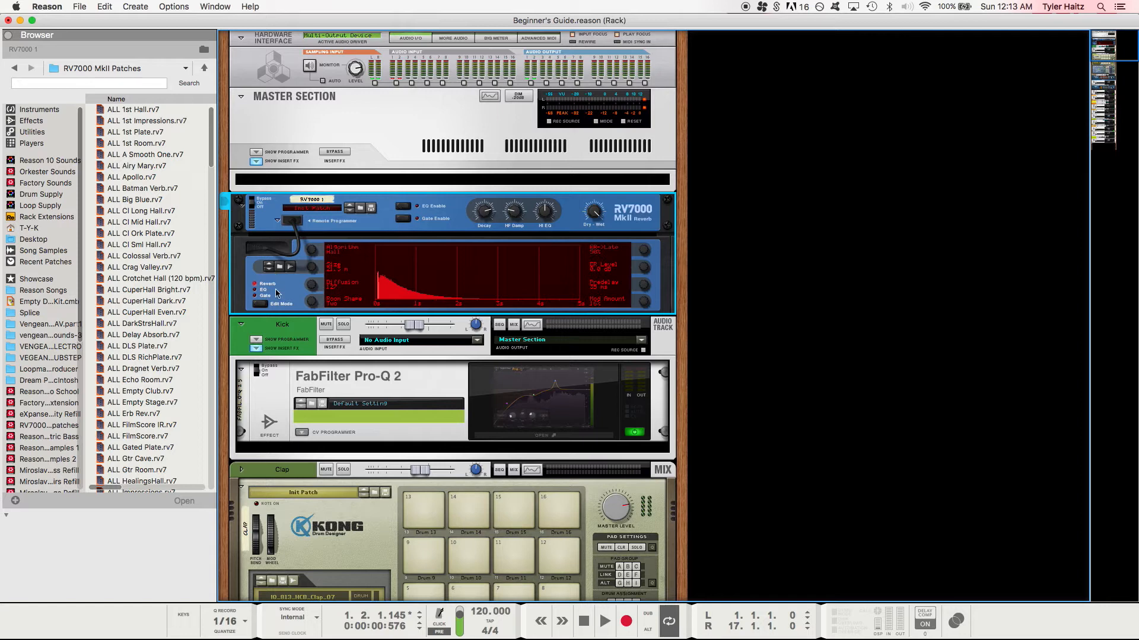
Examine the RV7000's EQ edit mode with its low gain and parametric frequency controls, and return to Reverb mode.
click(261, 306)
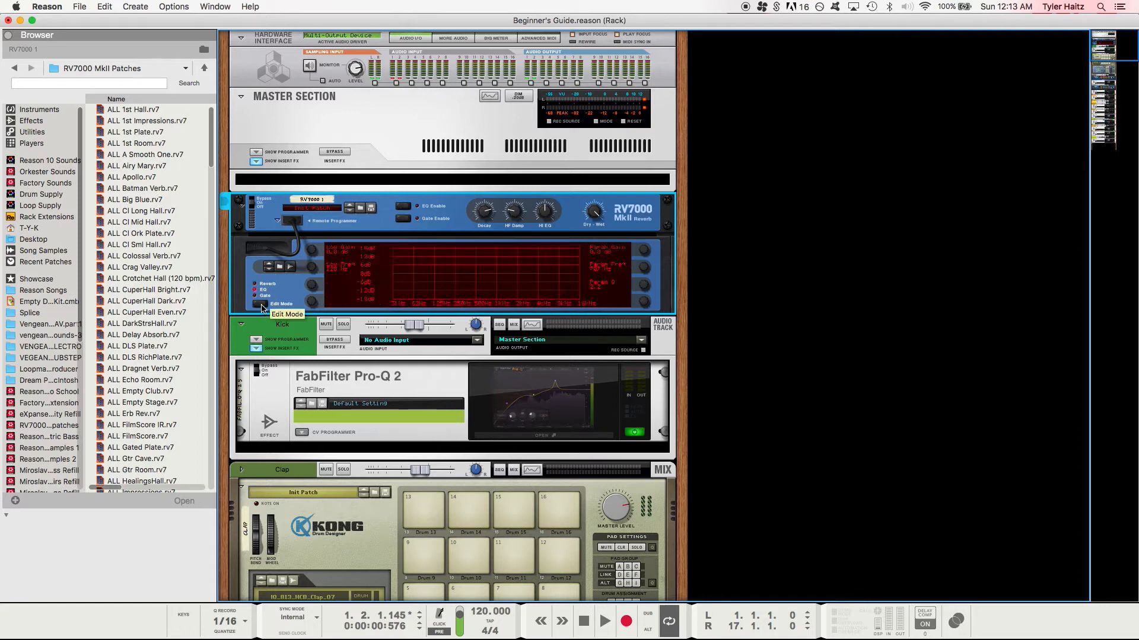
click(262, 305)
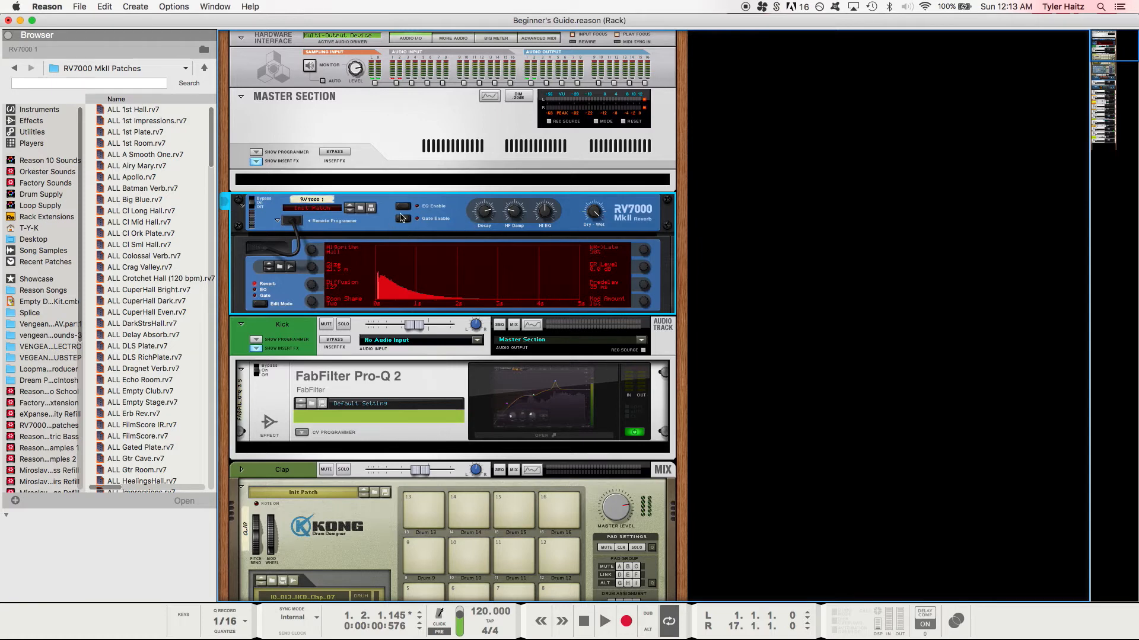
click(261, 303)
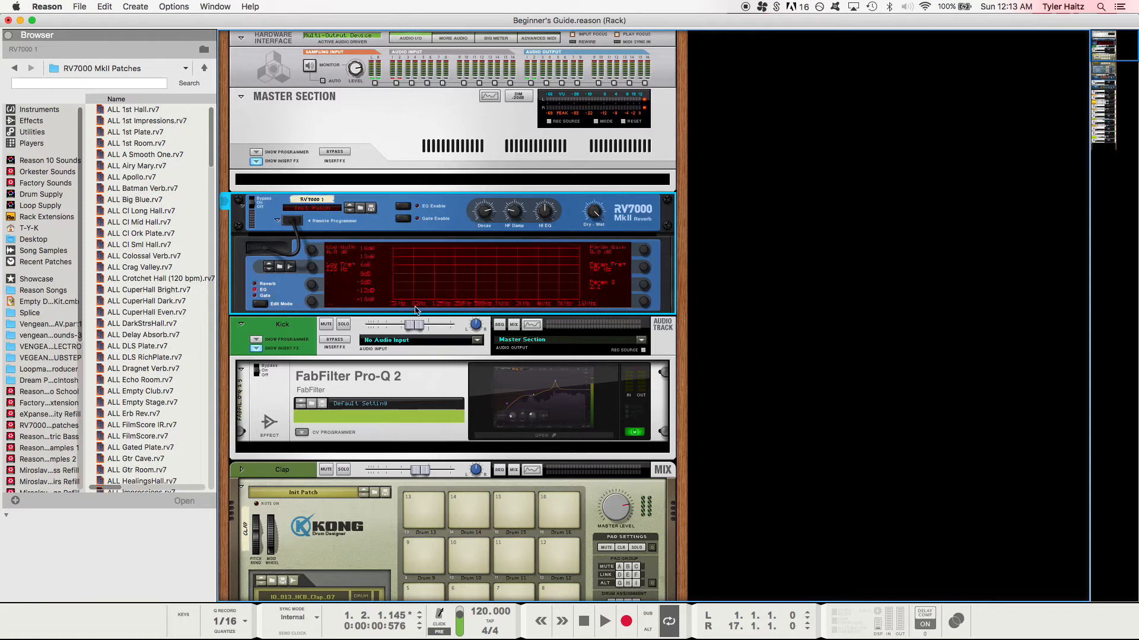
drag(307, 250, 309, 249)
mouse_move(647, 263)
mouse_down()
mouse_move(648, 241)
mouse_move(646, 266)
mouse_up()
click(264, 305)
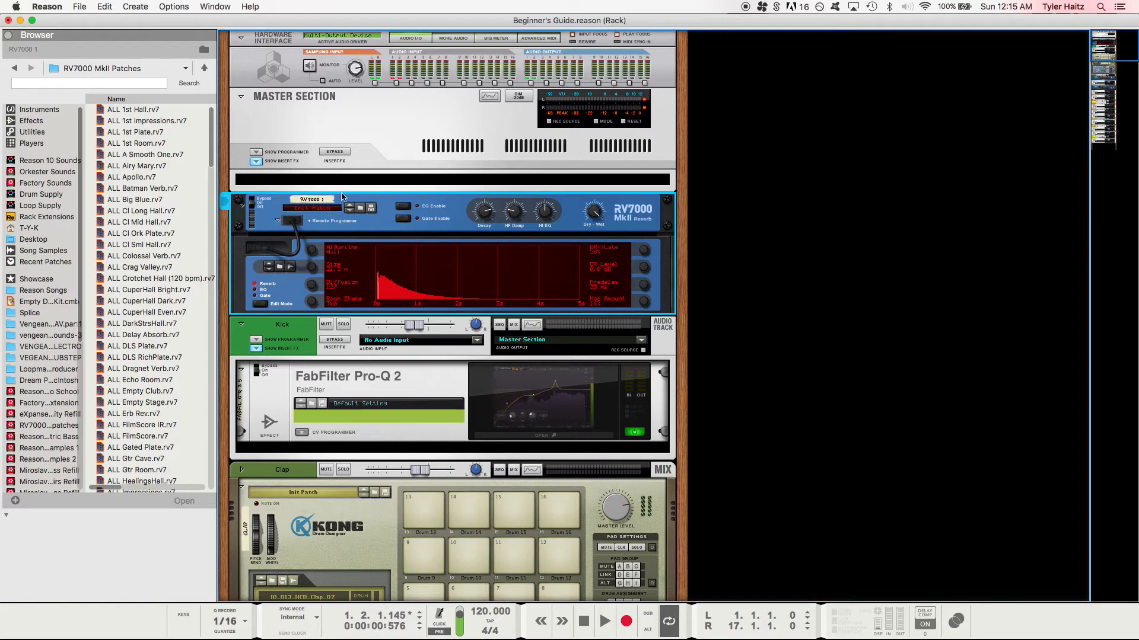
Return to the sequencer and turn off the solo on Audio Track 1.
key(ctrl+Up)
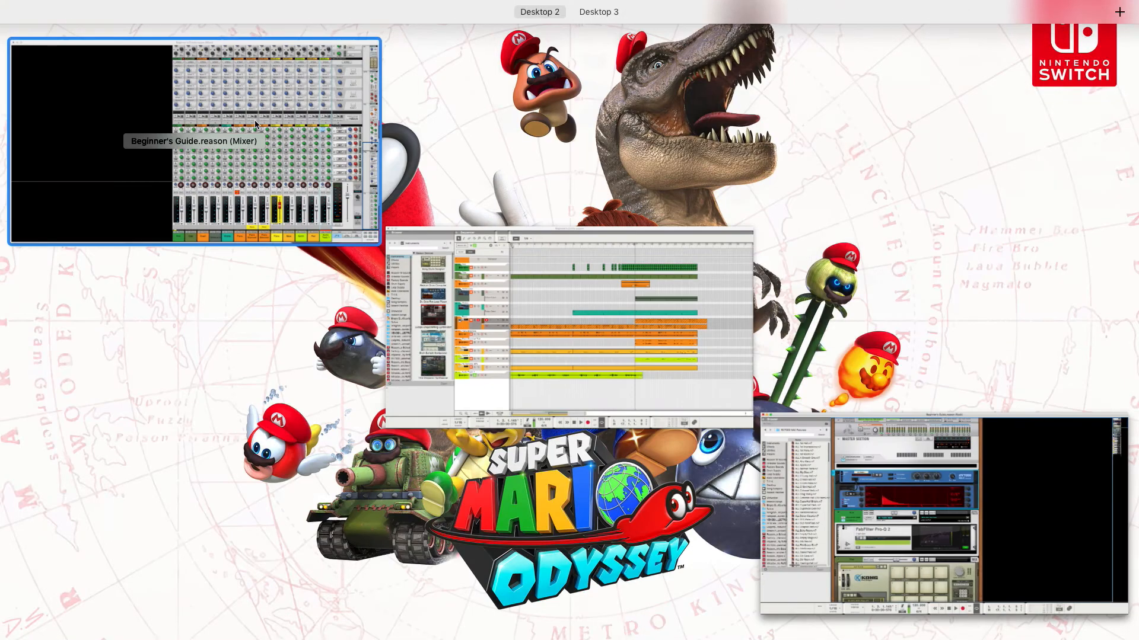
click(266, 141)
key(ctrl+Up)
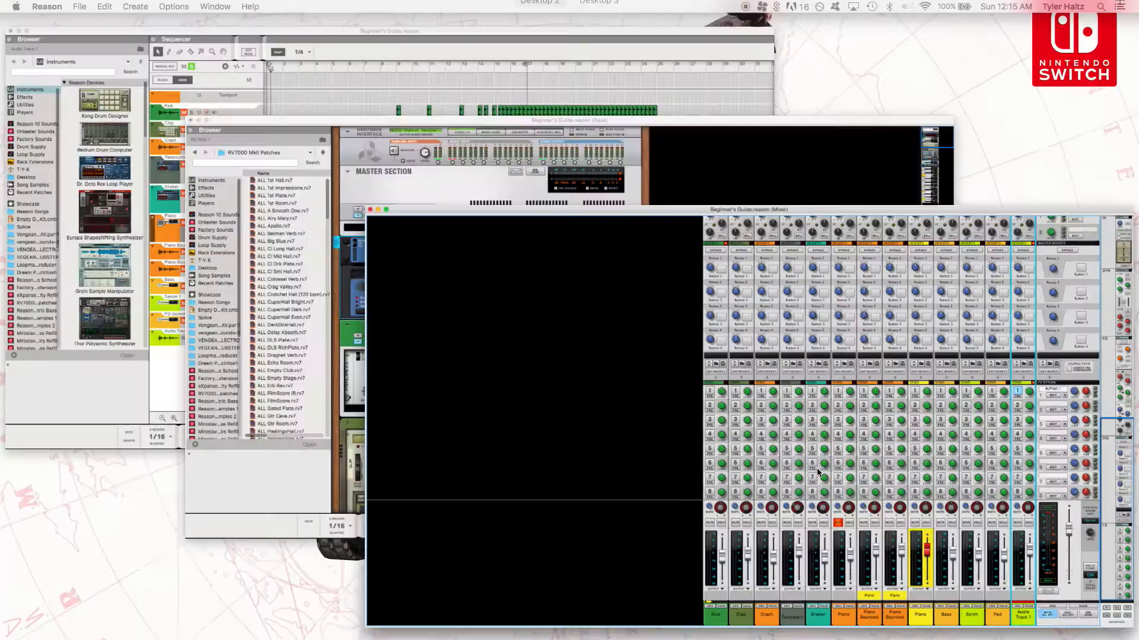
click(267, 157)
click(276, 476)
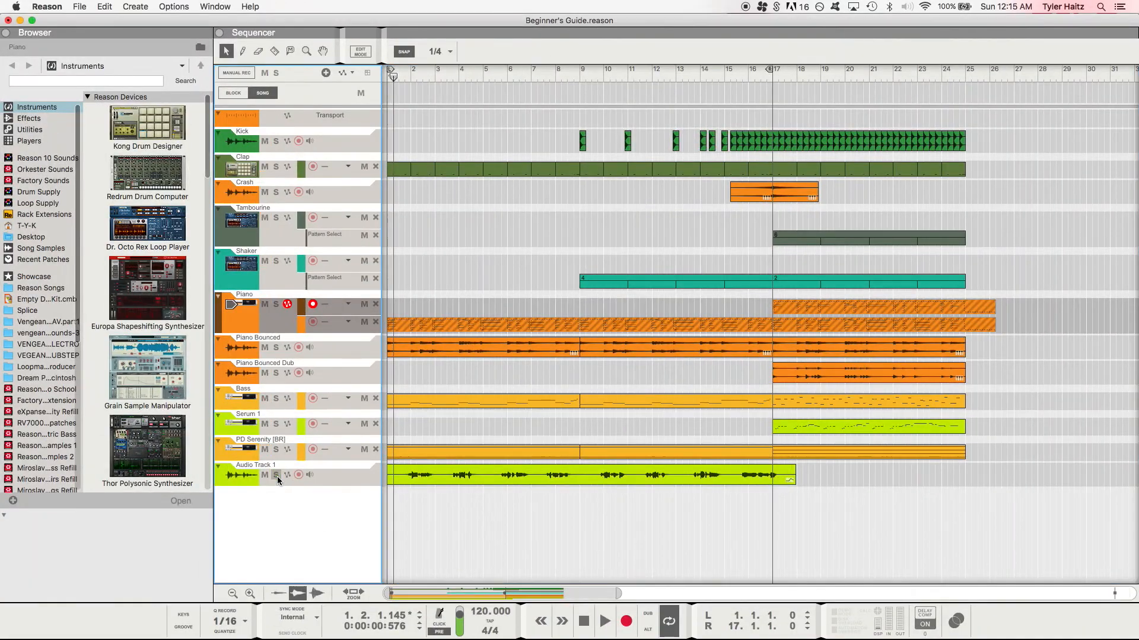
Move the playhead to the song's start and play the full mix.
click(390, 76)
drag(397, 80, 371, 78)
key(space)
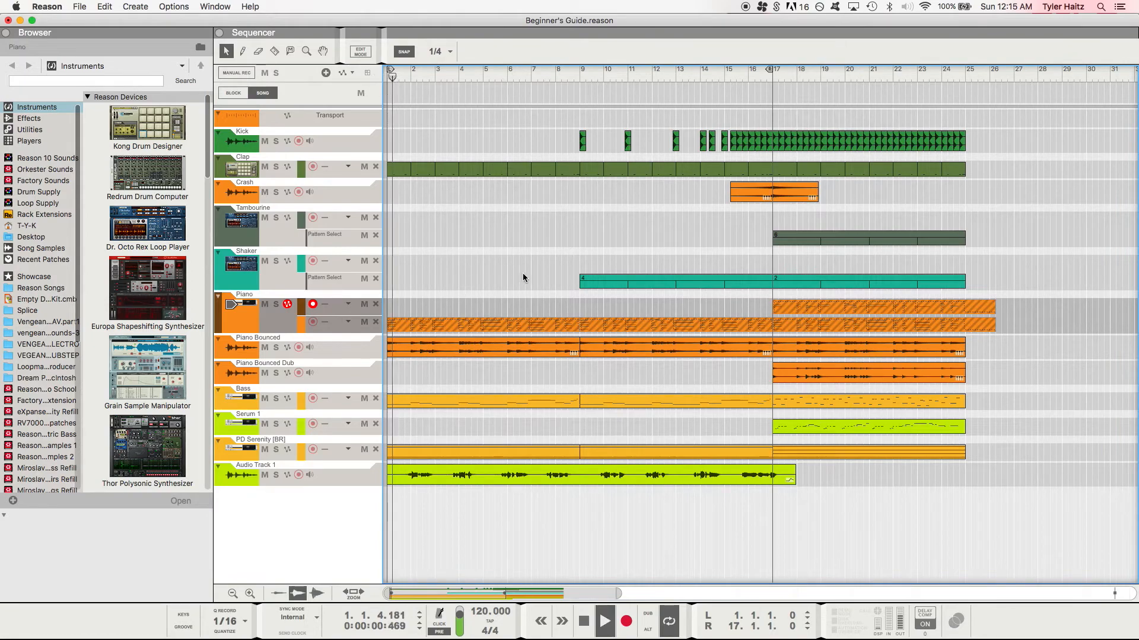
Switch to the mixer and enable FX send 1 on the yellow Piano channel.
key(ctrl+Up)
click(516, 280)
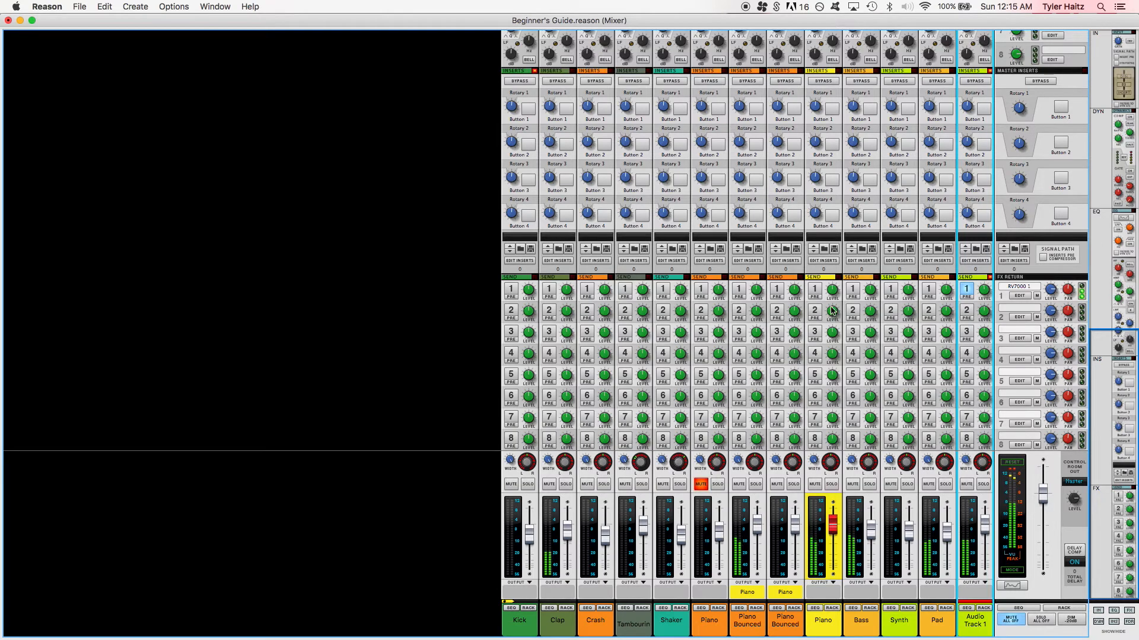
click(816, 292)
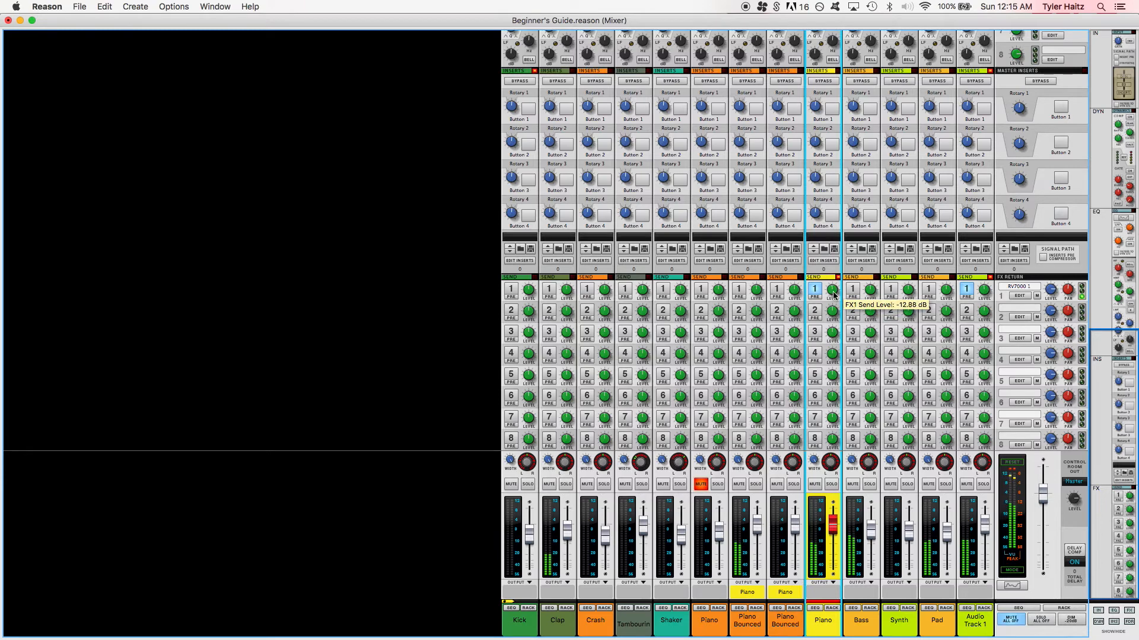
Try different FX send 1 levels on the yellow Piano channel and switch that send off.
drag(834, 295, 833, 294)
scroll(832, 293, down, 2)
scroll(834, 293, up, 10)
scroll(833, 290, up, 4)
scroll(833, 290, down, 14)
scroll(835, 292, down, 3)
click(815, 291)
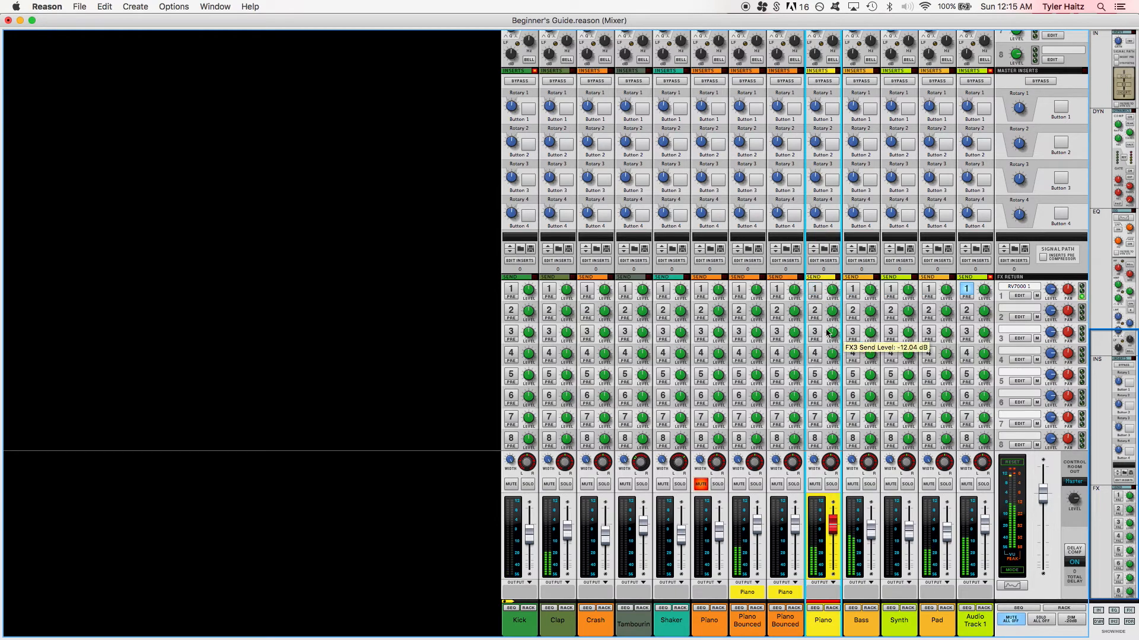
Enable FX send 1 on the Clap channel and adjust its send level.
click(548, 291)
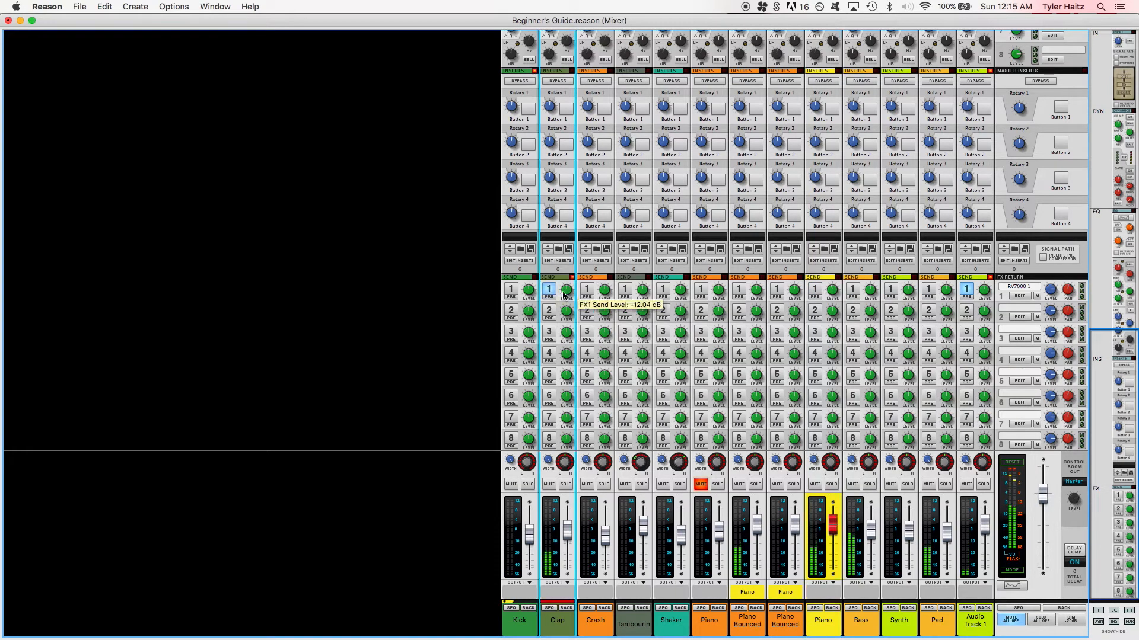
drag(564, 299, 565, 304)
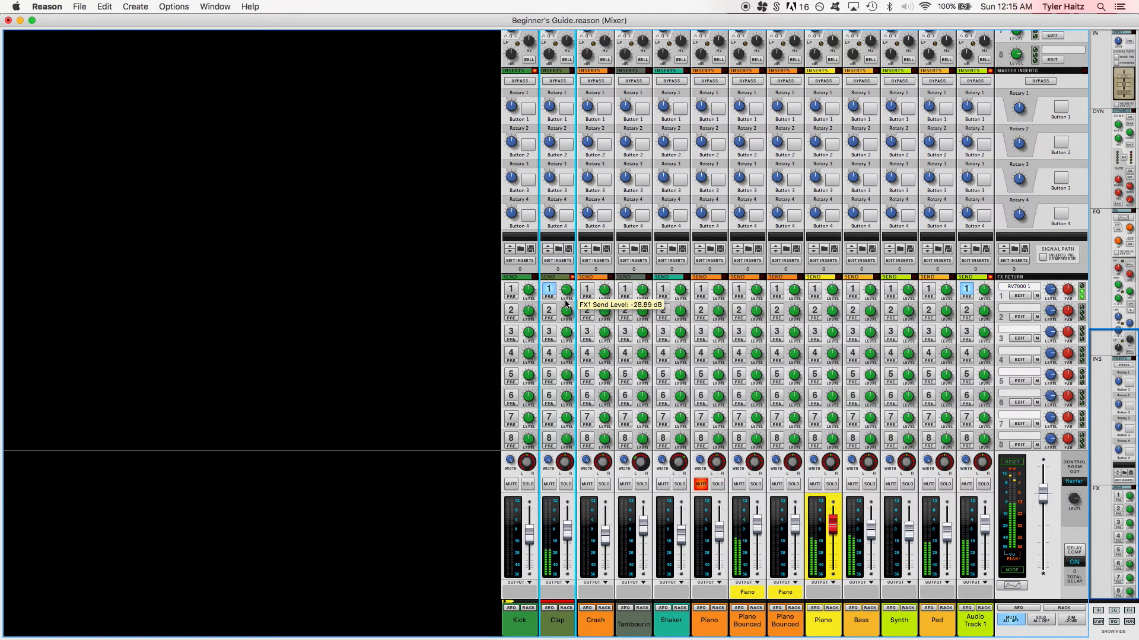
drag(565, 304, 564, 305)
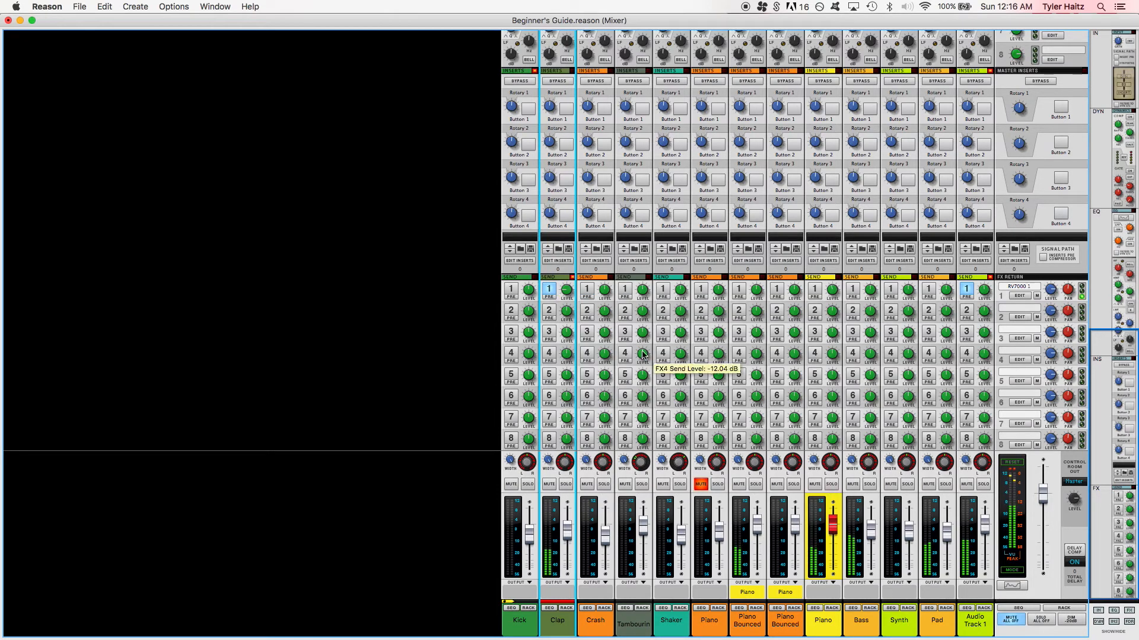
Turn off looping in the sequencer, play the song from about bar 16, and show the mixer.
key(ctrl+Up)
click(549, 315)
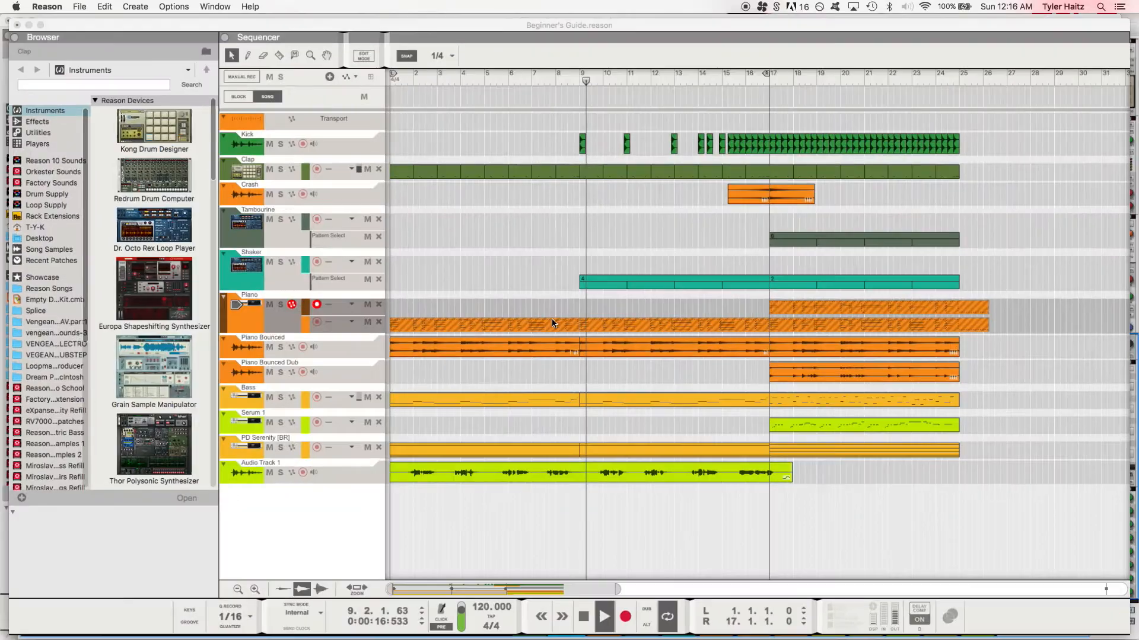
click(760, 77)
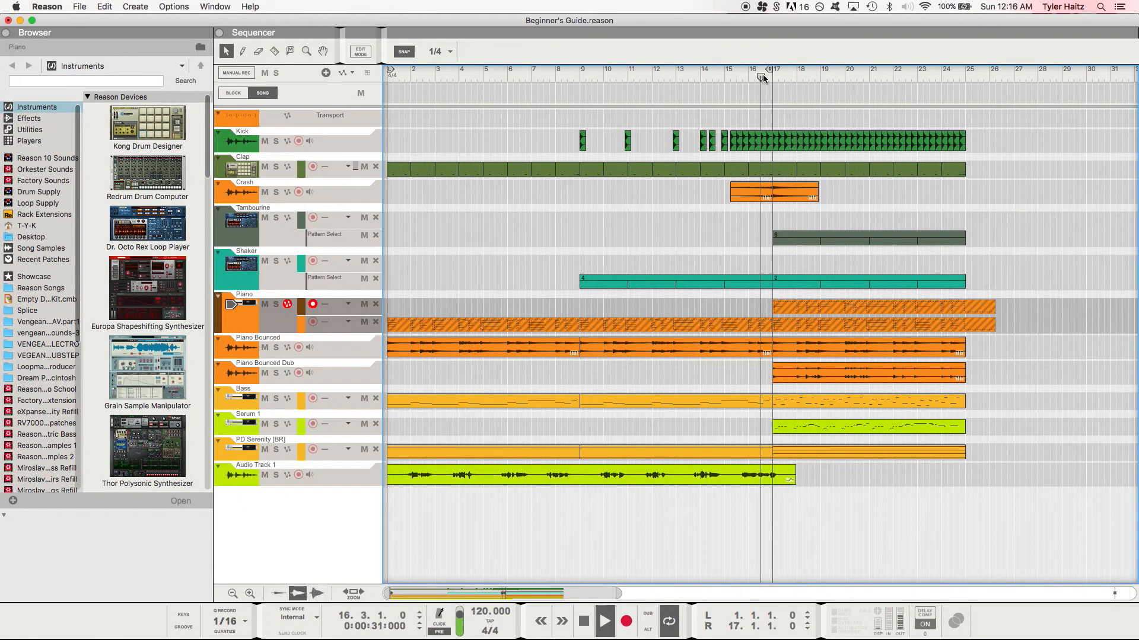
key(ctrl+Up)
click(846, 474)
click(674, 620)
click(760, 76)
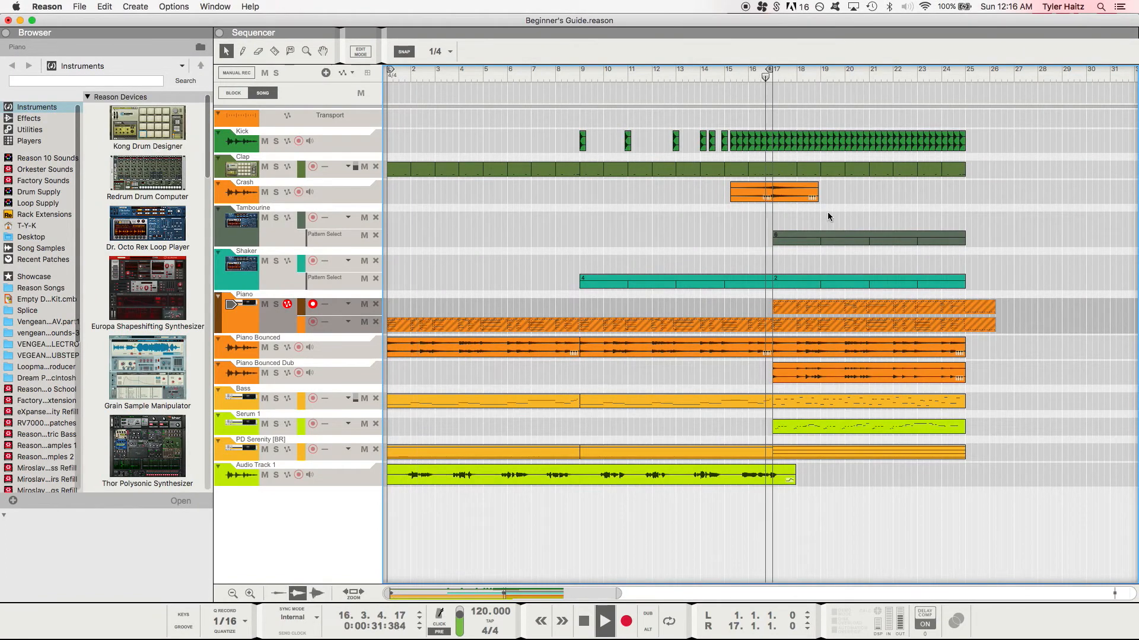
key(ctrl+Up)
click(574, 408)
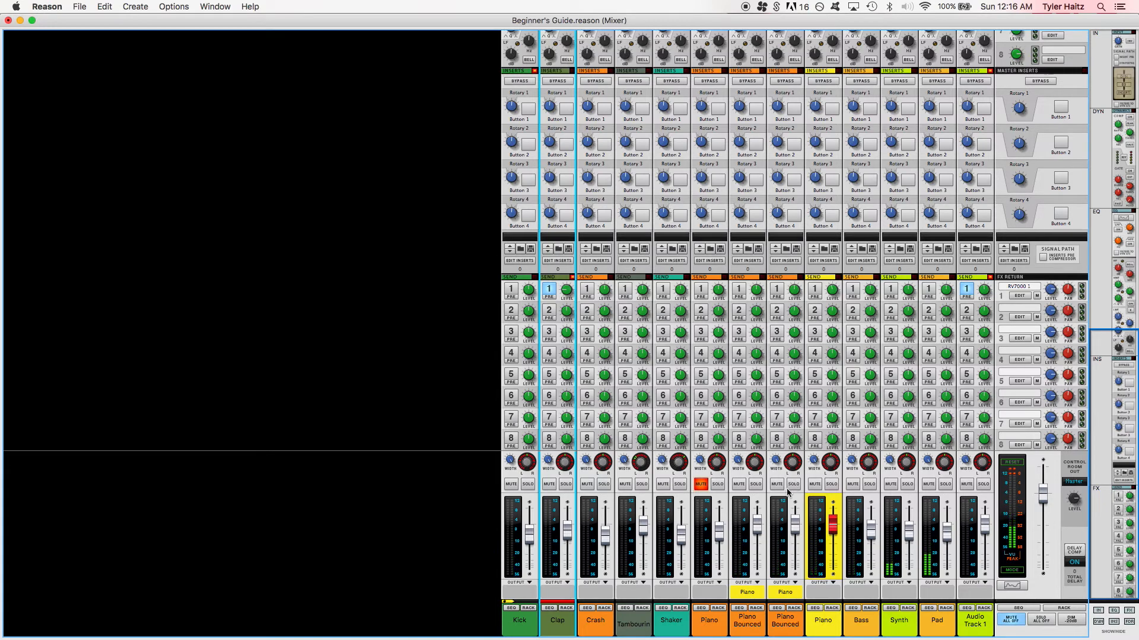
Return to the sequencer, move the playhead to the song's start, restart playback and re-enable looping.
key(F7)
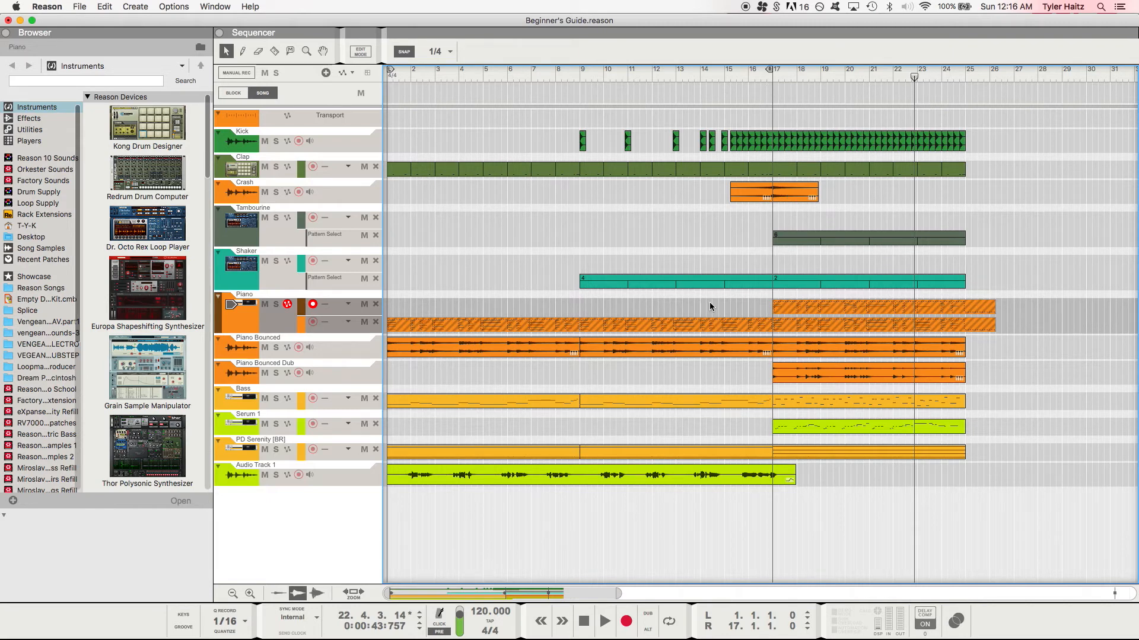
drag(913, 77, 389, 110)
key(space)
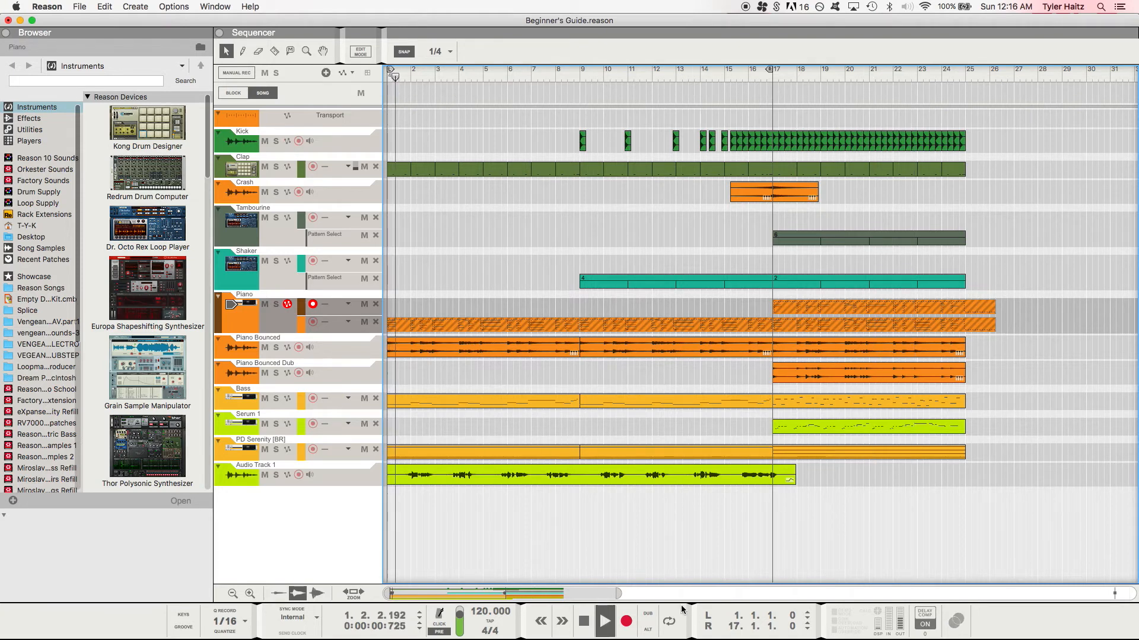
In the rack, add a FabFilter Pro-Q 2 effect directly below the RV7000.
key(ctrl+Up)
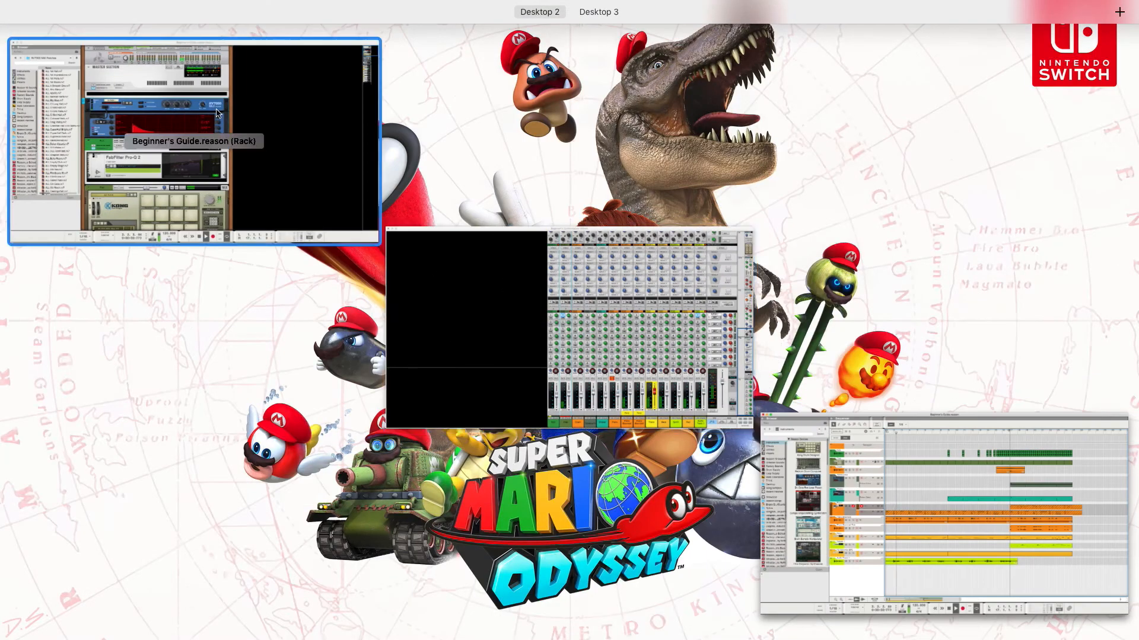
click(350, 234)
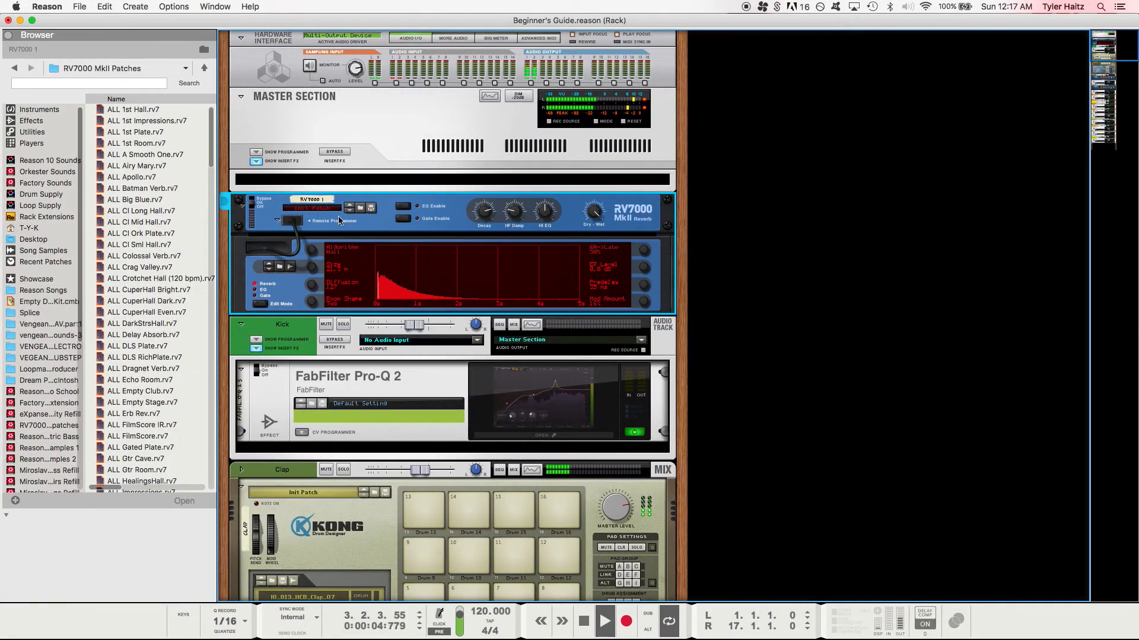
right_click(369, 230)
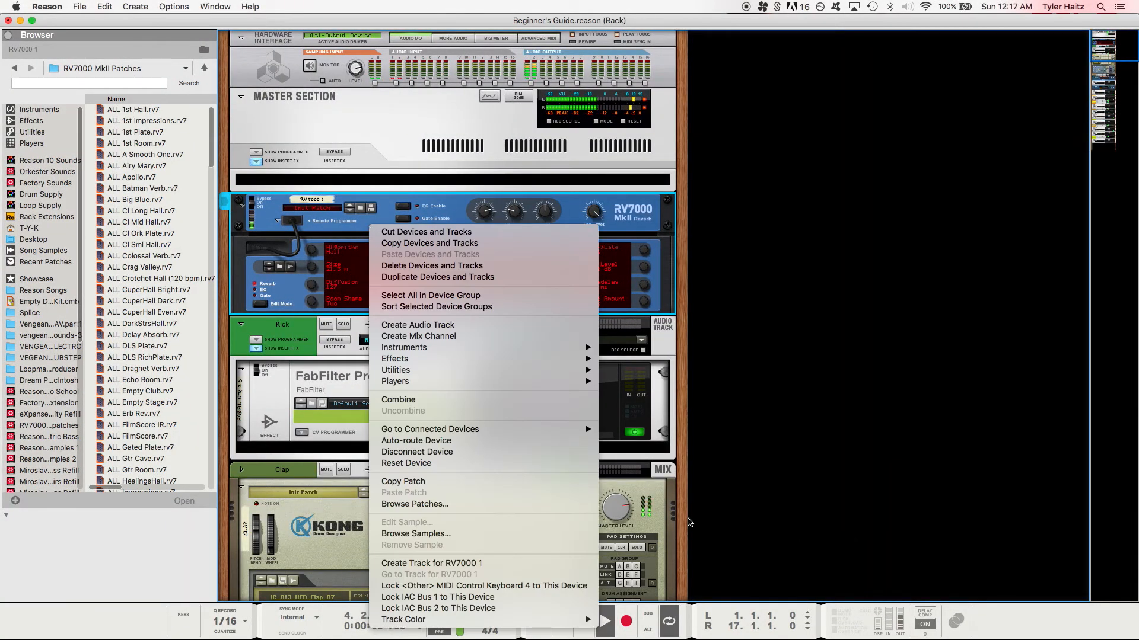
click(374, 184)
right_click(365, 217)
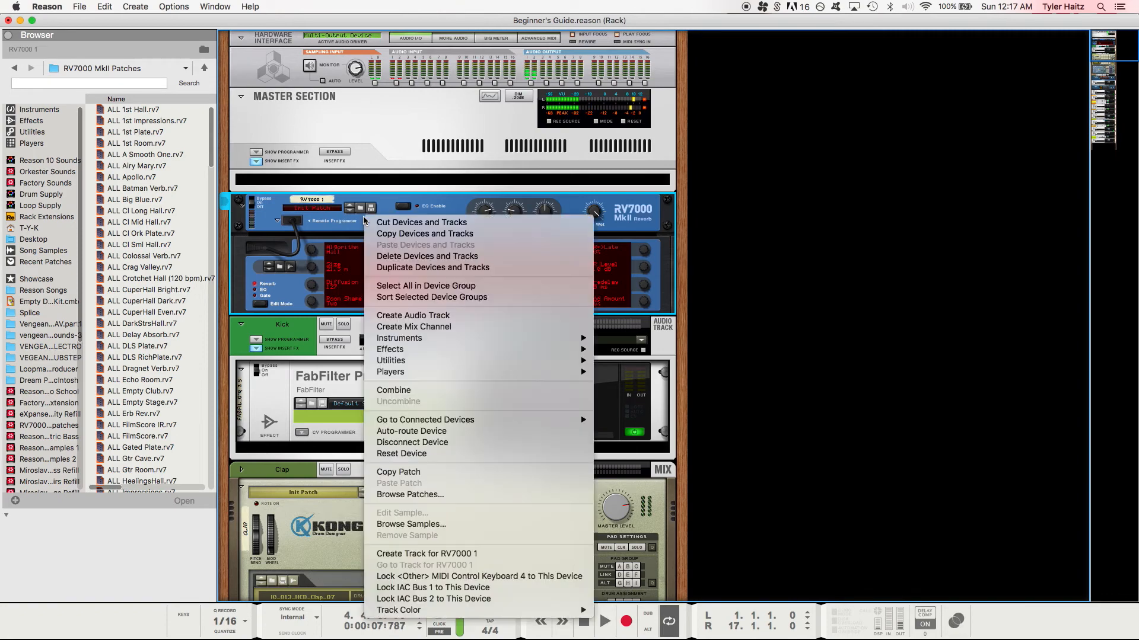
mouse_move(445, 350)
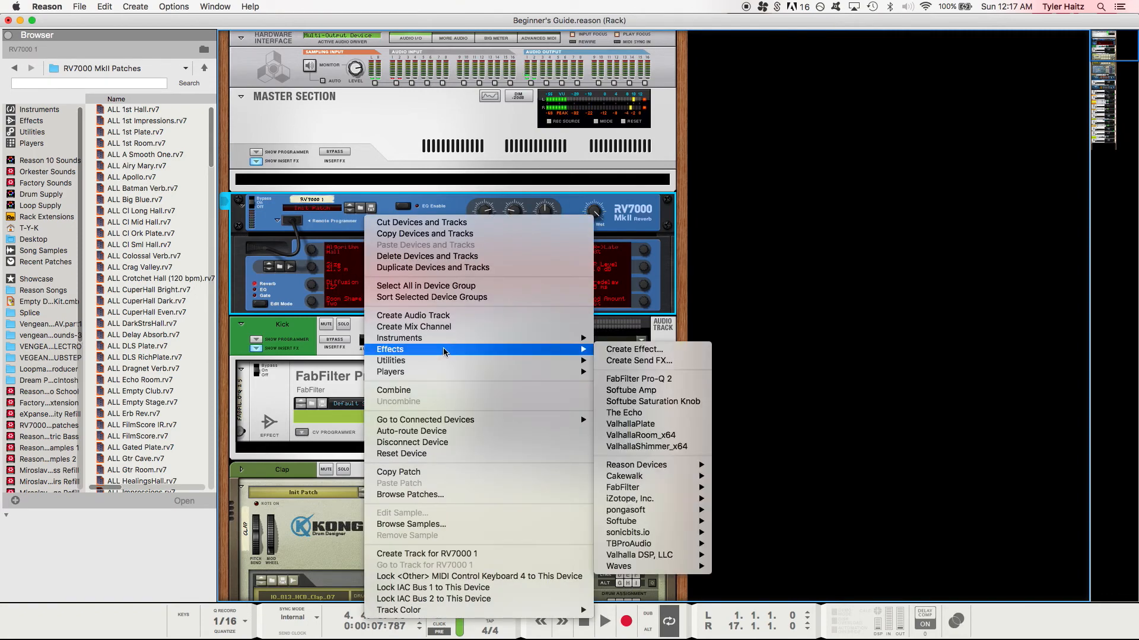
click(671, 385)
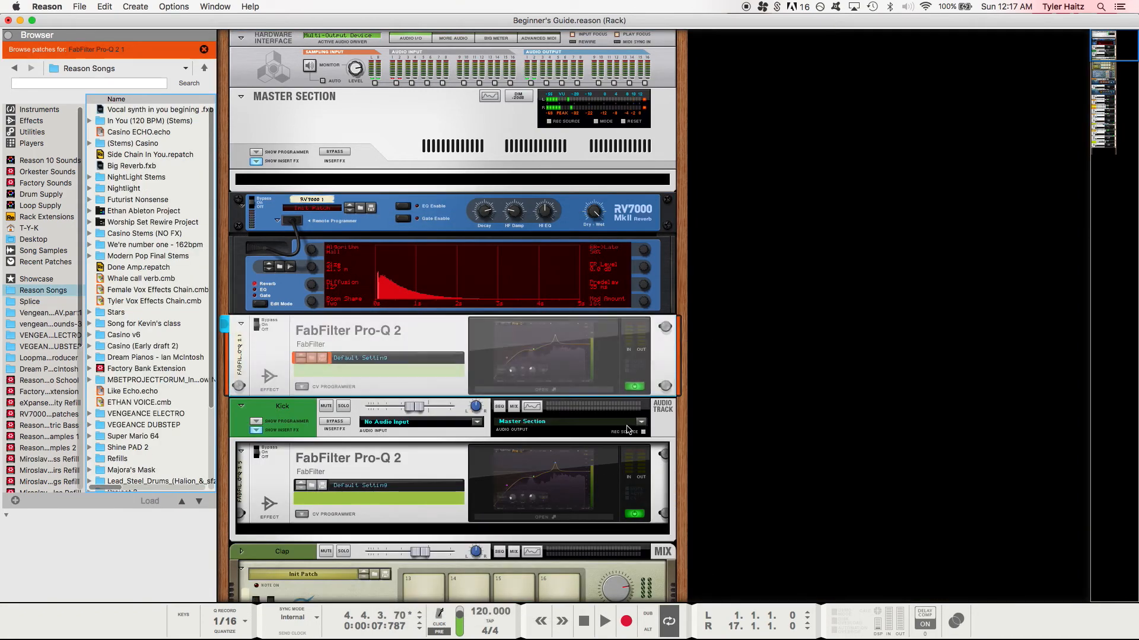
On the rack's rear, disconnect the new Pro-Q 2's cables from the master section's FX send 2 and FX return 2.
key(Tab)
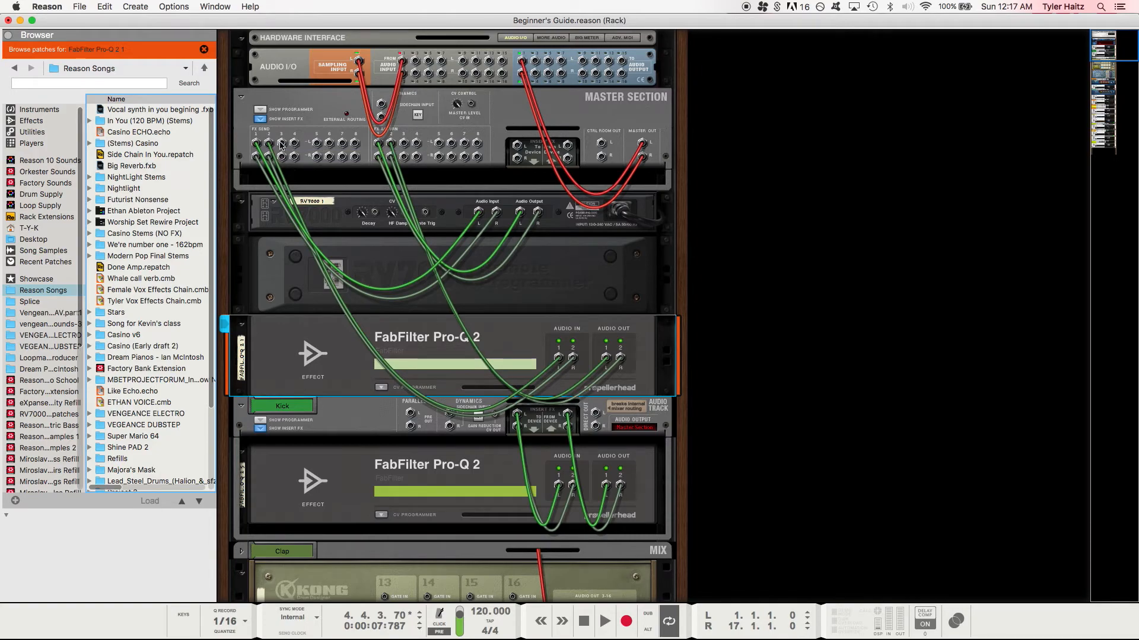
key(ctrl+Up)
click(255, 141)
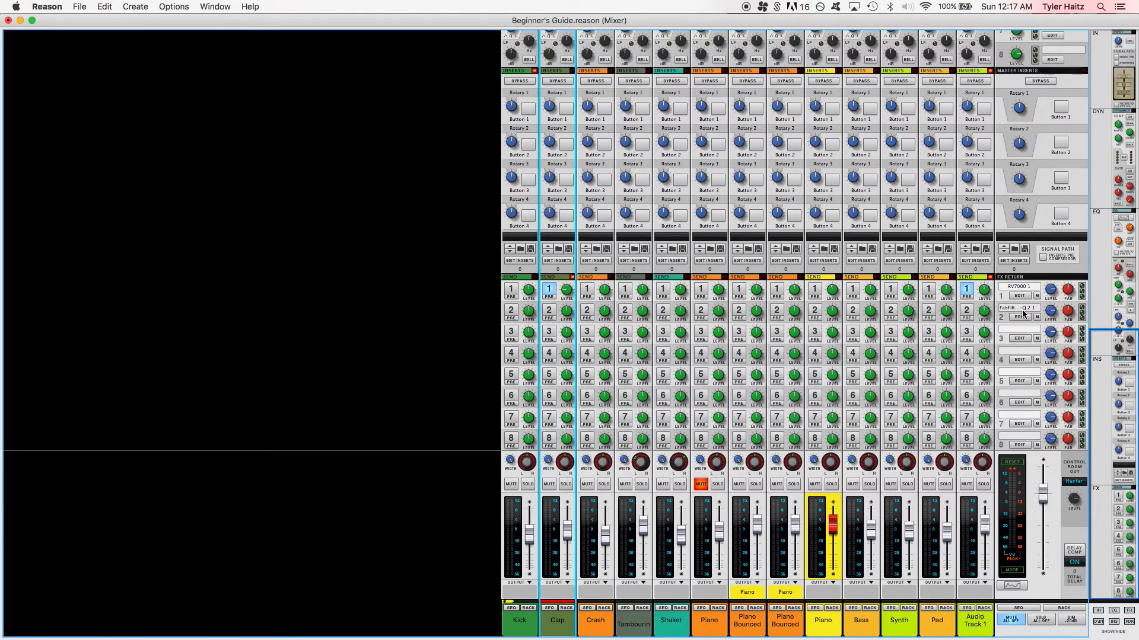
key(ctrl+Up)
click(600, 306)
drag(271, 142, 288, 116)
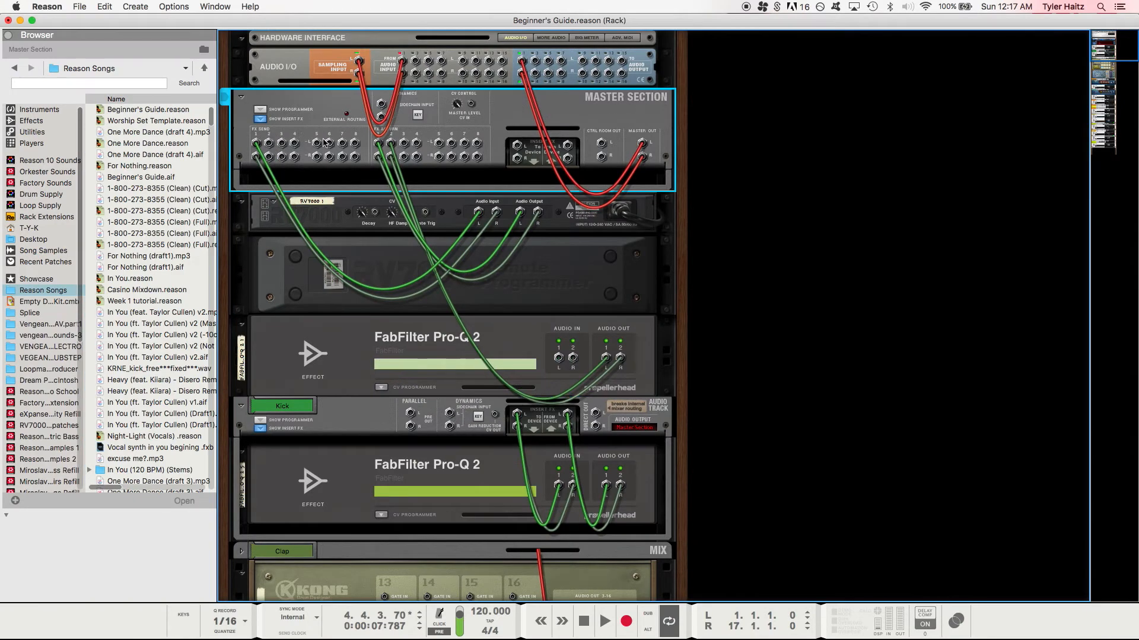
drag(391, 143, 481, 191)
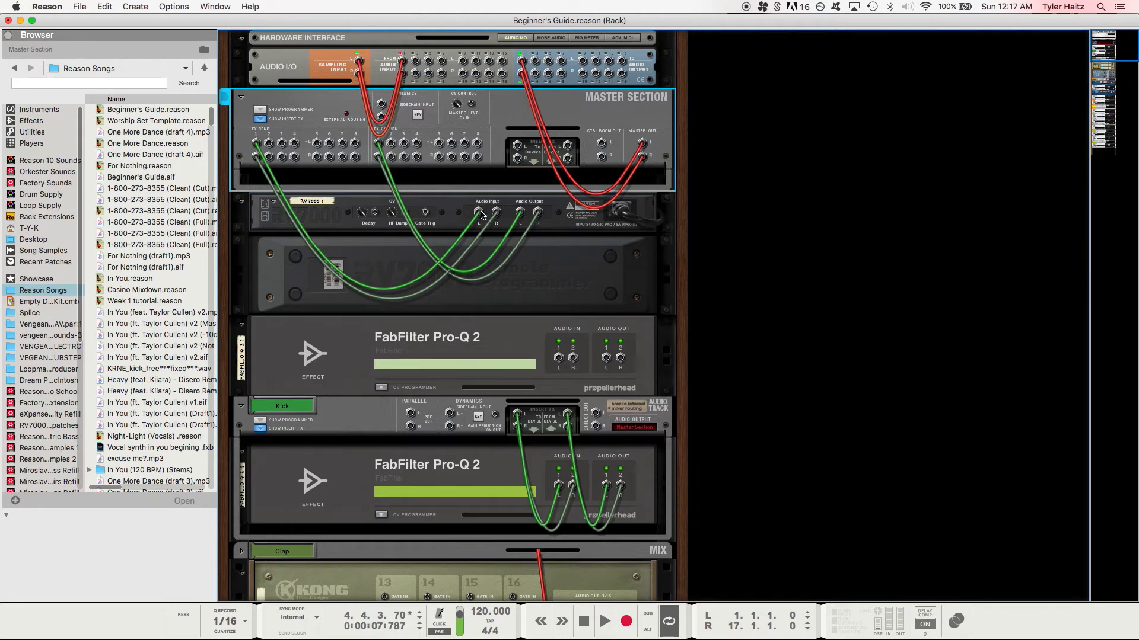
Route the RV7000's outputs through the new Pro-Q 2 into the master section's FX return 1, and turn the rack to its front.
drag(519, 217, 380, 147)
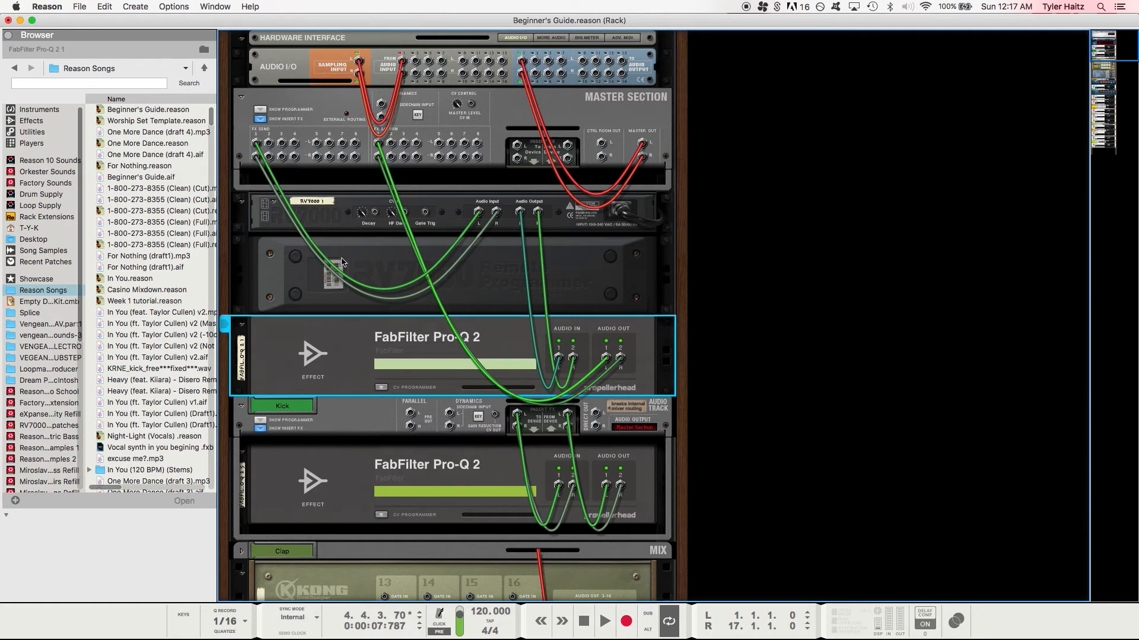
key(Tab)
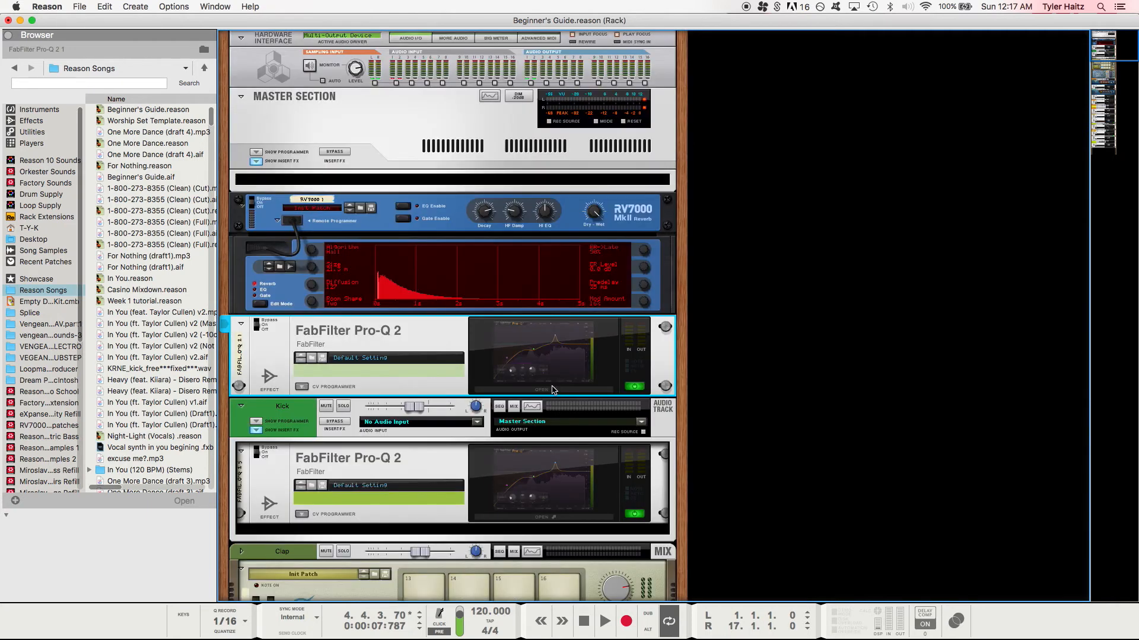
Open the new Pro-Q 2 and add a Low Cut band, placed just above 100 Hz during playback.
click(542, 390)
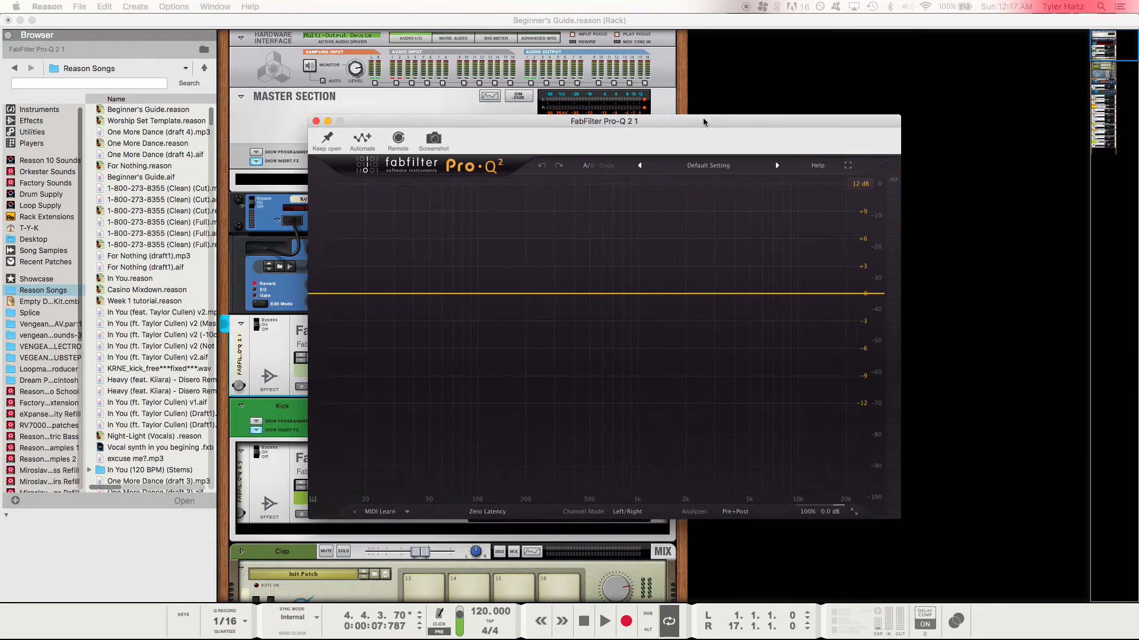
drag(702, 117, 861, 141)
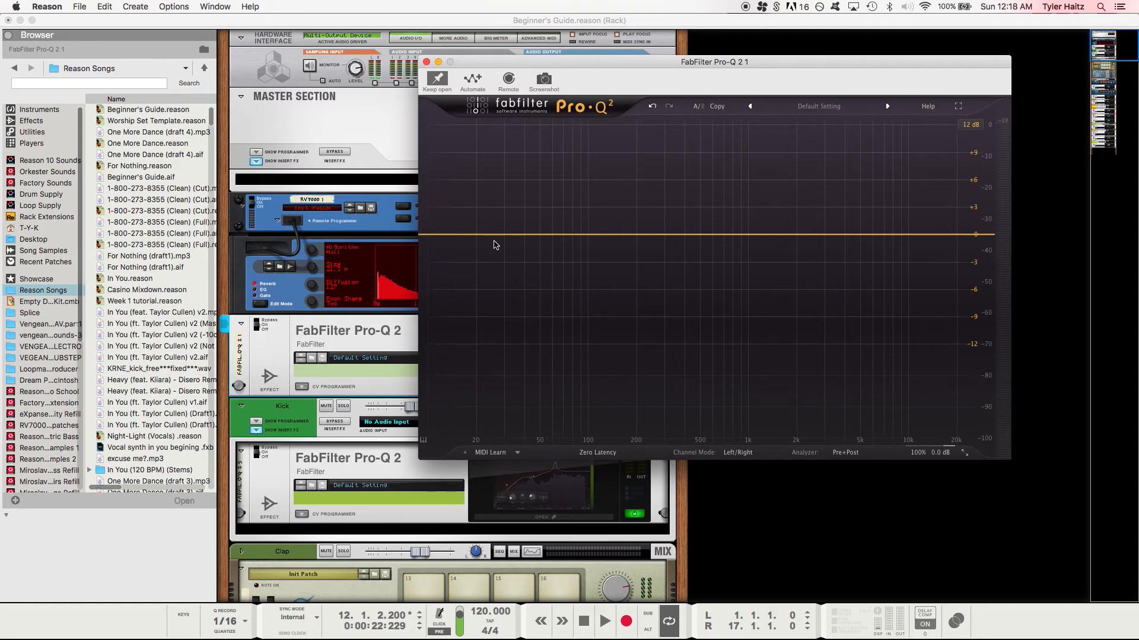
click(489, 236)
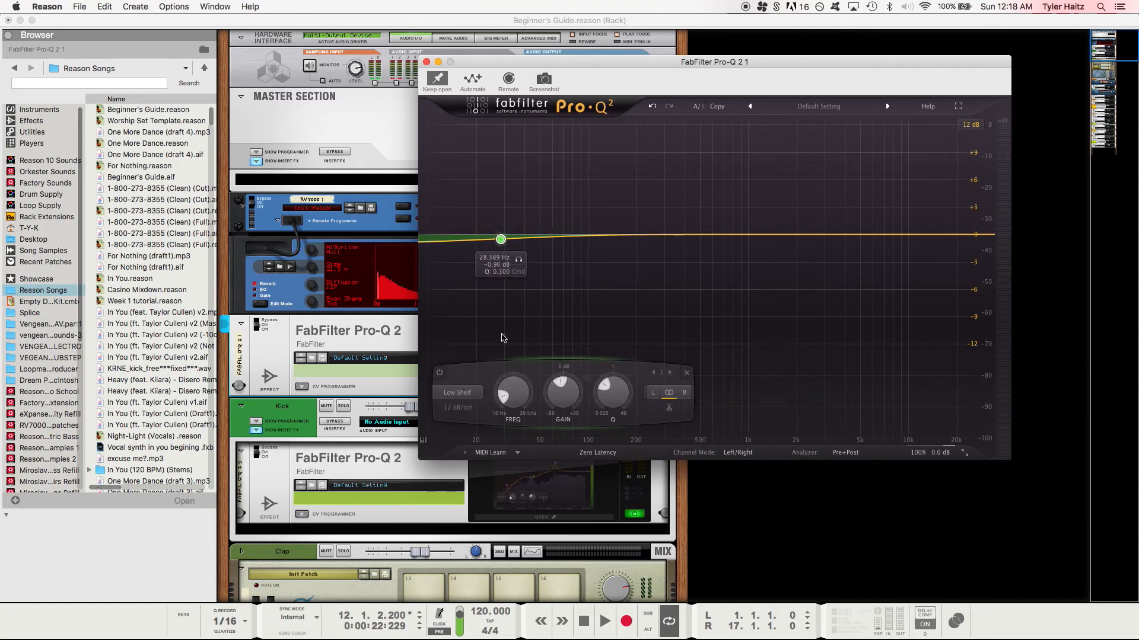
click(469, 396)
click(460, 431)
drag(501, 239, 544, 238)
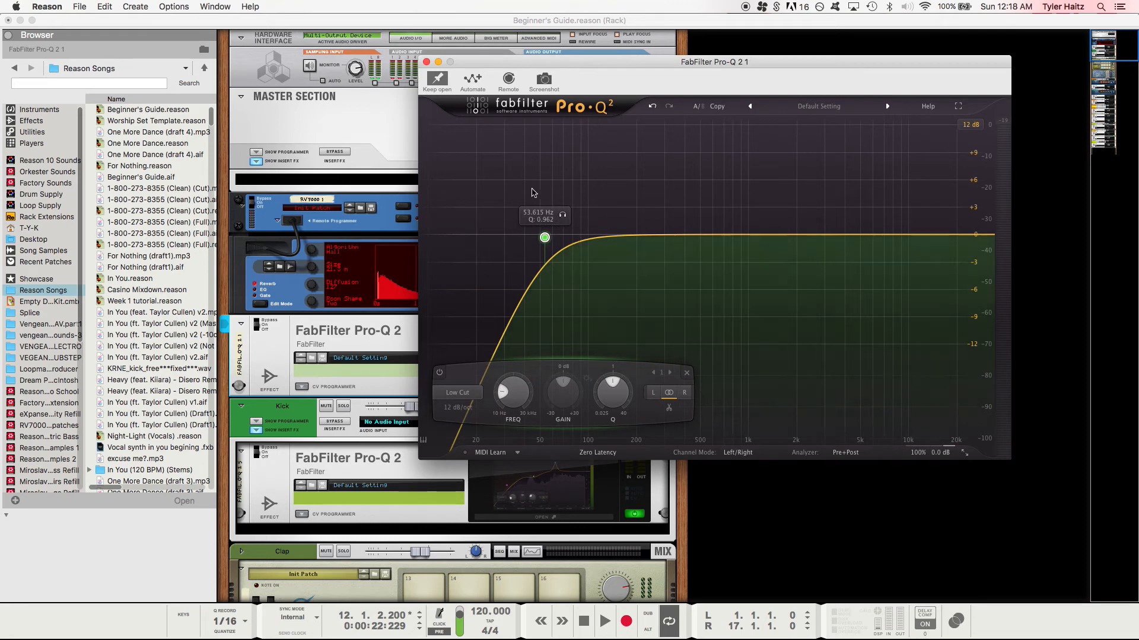
key(space)
drag(546, 238, 595, 235)
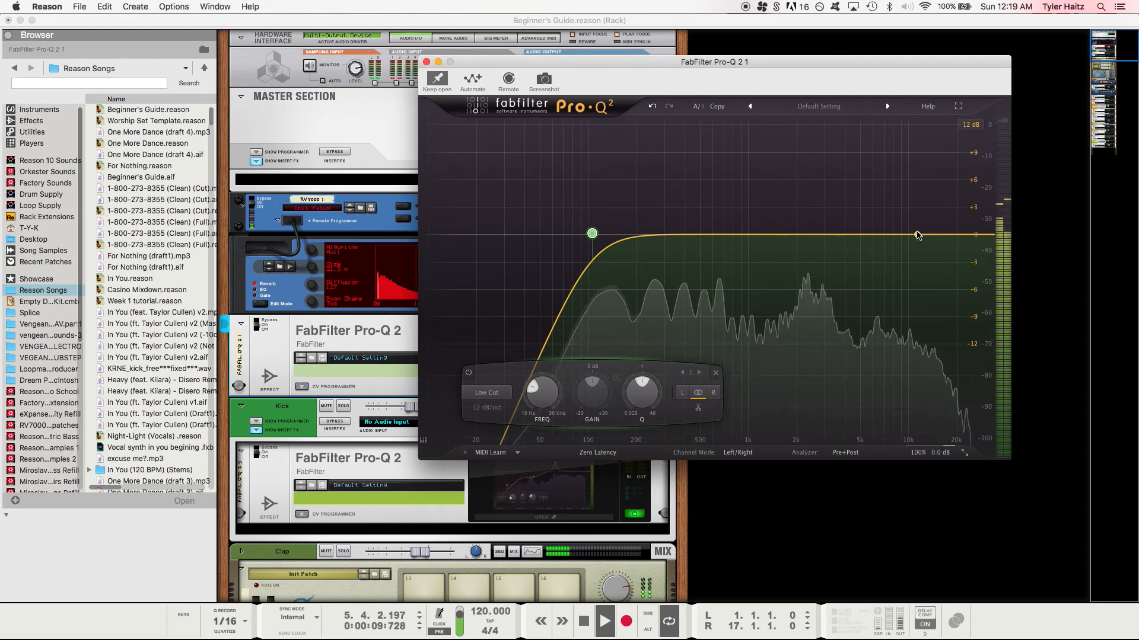
Add a High Cut band to the reverb's Pro-Q 2 with its frequency at about 7 kHz.
click(919, 236)
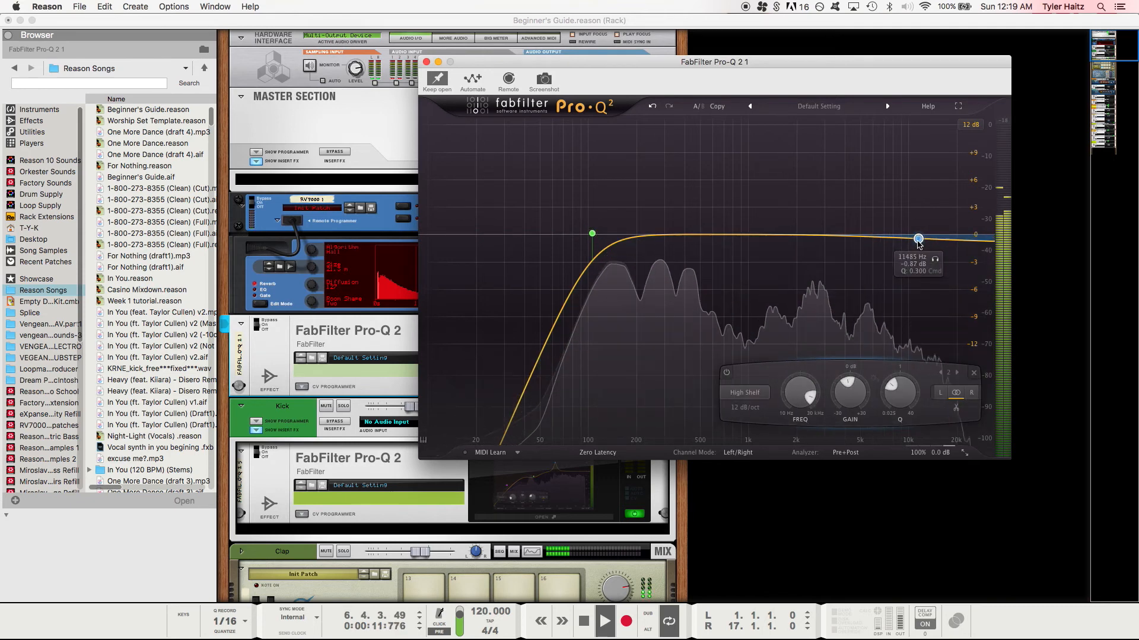
click(750, 399)
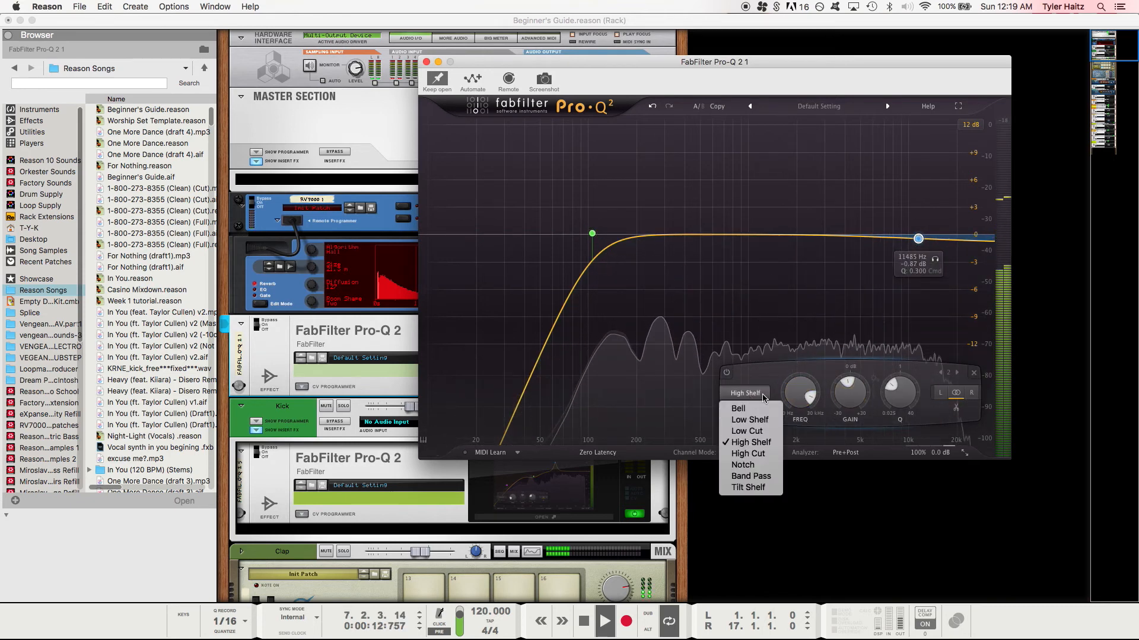
click(749, 454)
drag(898, 389, 898, 380)
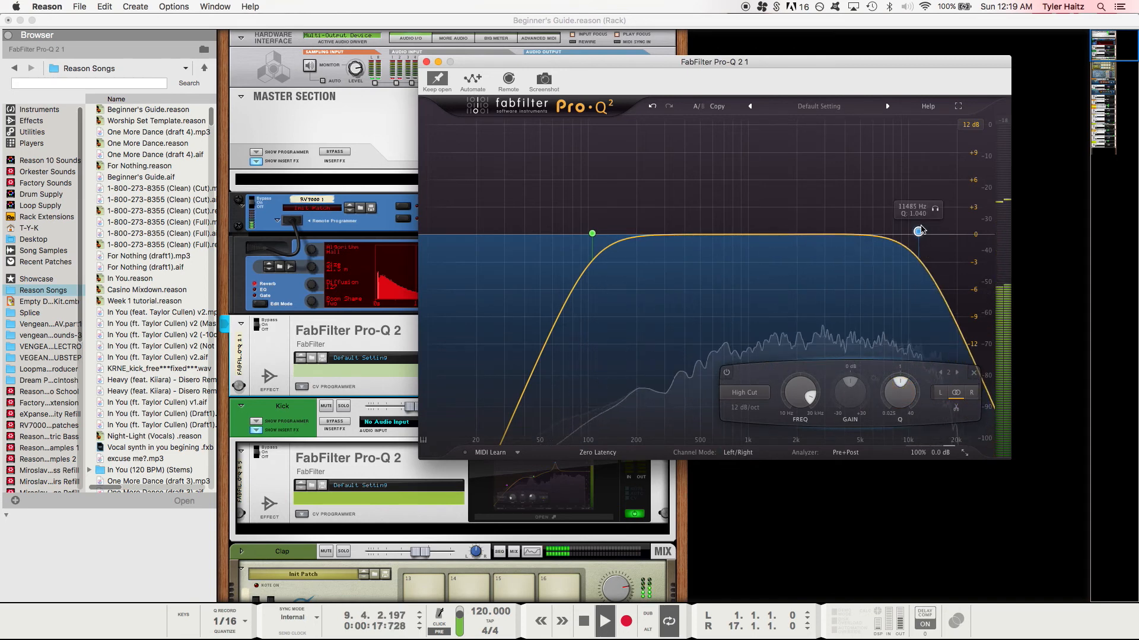
drag(918, 233, 909, 229)
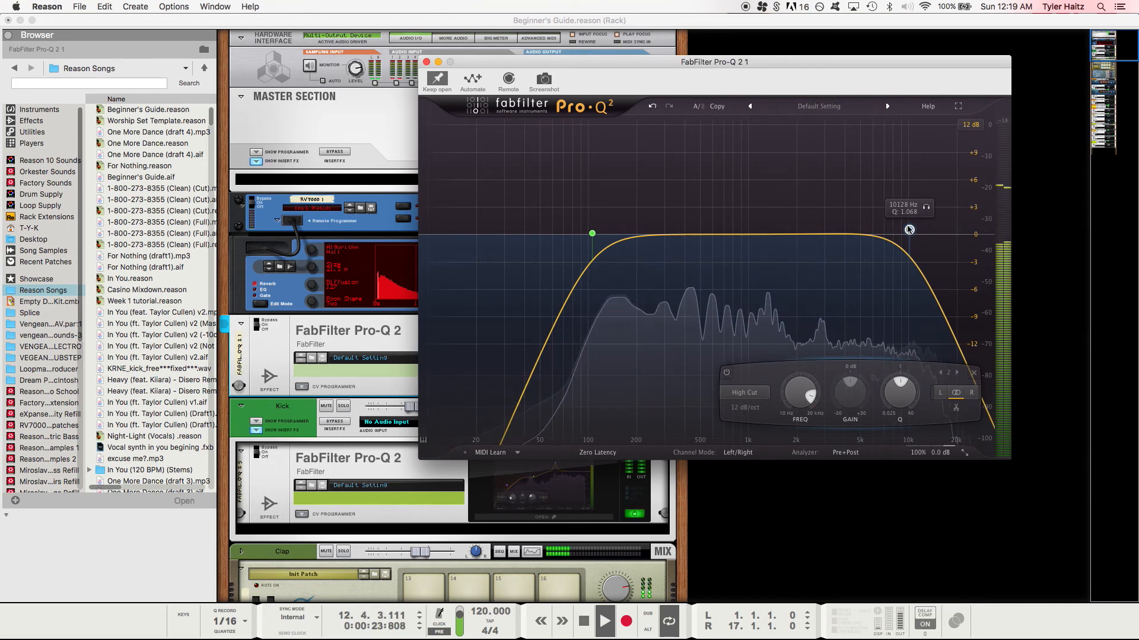
mouse_move(902, 229)
mouse_down()
mouse_move(849, 231)
mouse_move(909, 229)
mouse_move(872, 227)
mouse_move(882, 228)
mouse_up()
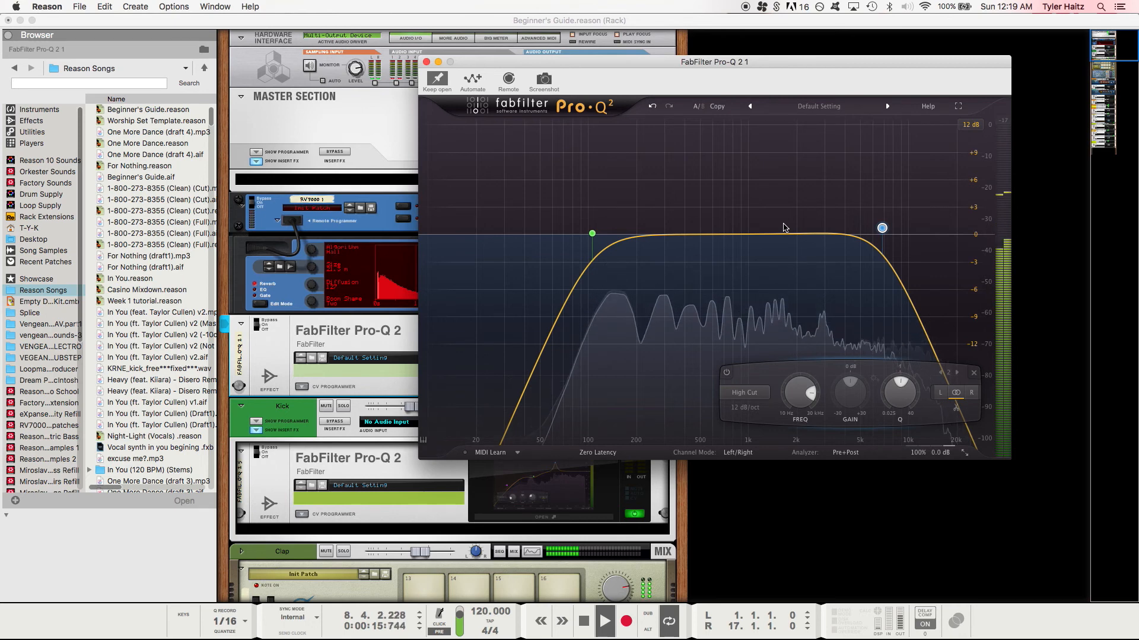
Add a Bell band of about +1.5 dB at about 1073 Hz, stop playback and close the Pro-Q 2 window.
drag(707, 235, 753, 221)
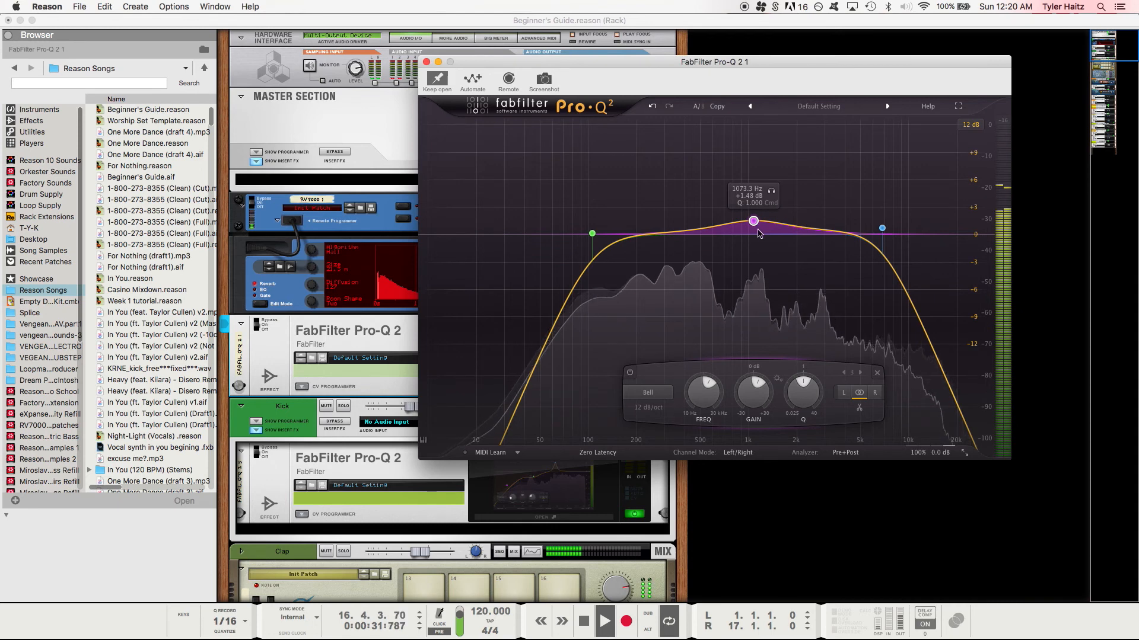
key(space)
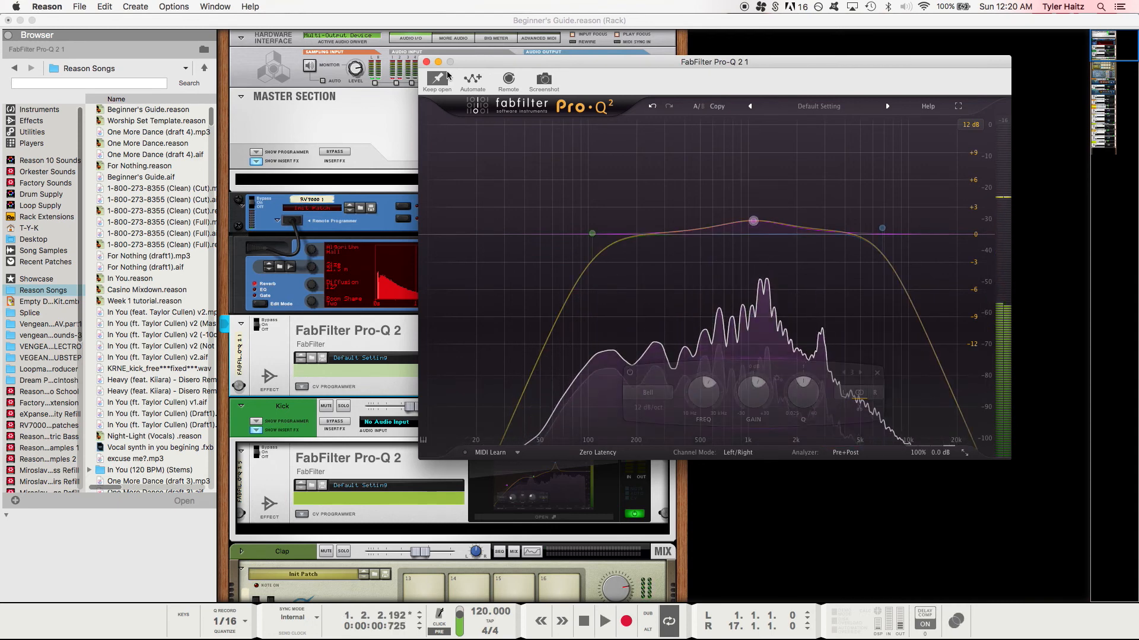
click(426, 62)
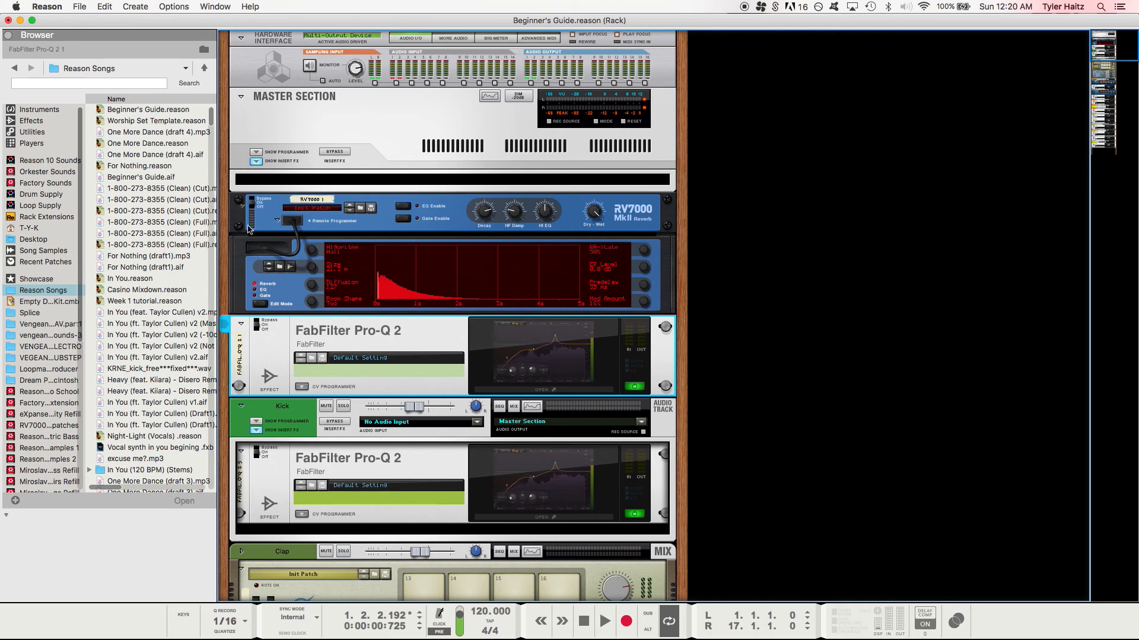
Open the RV7000 reverb's patch browser and look through the RV7000 MkII Patches list.
click(362, 209)
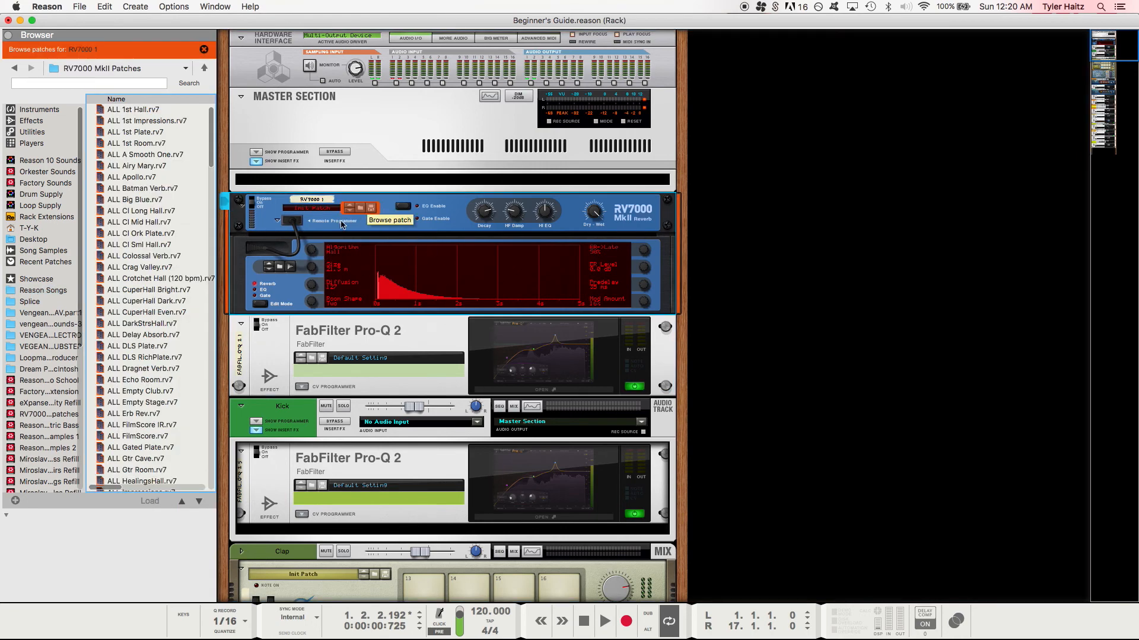
scroll(147, 393, down, 15)
scroll(147, 391, down, 14)
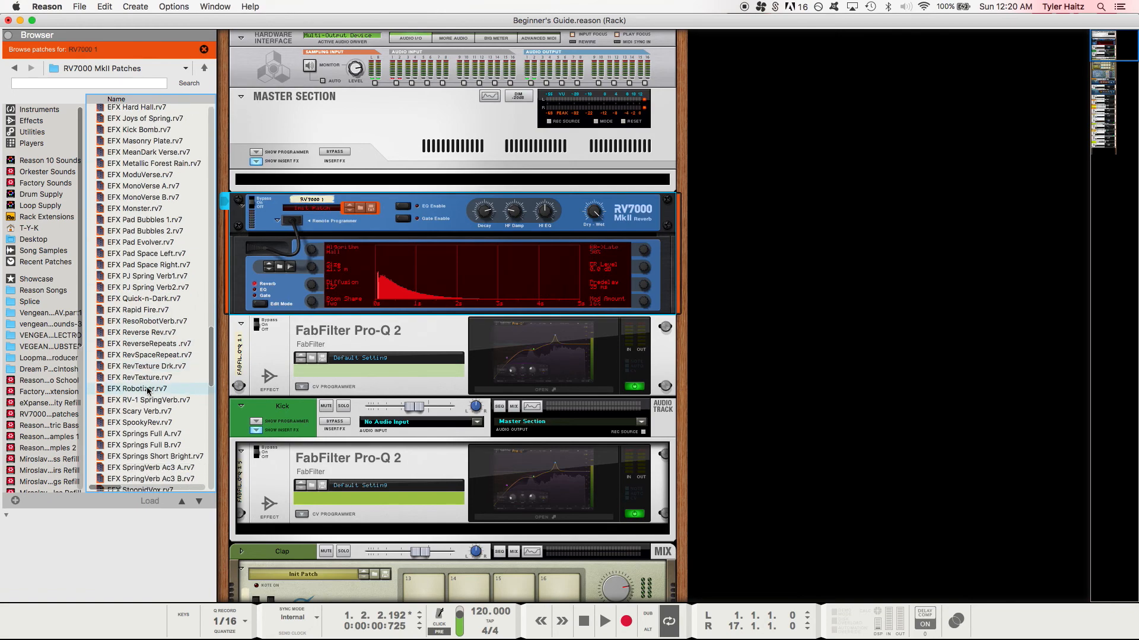
scroll(147, 389, up, 20)
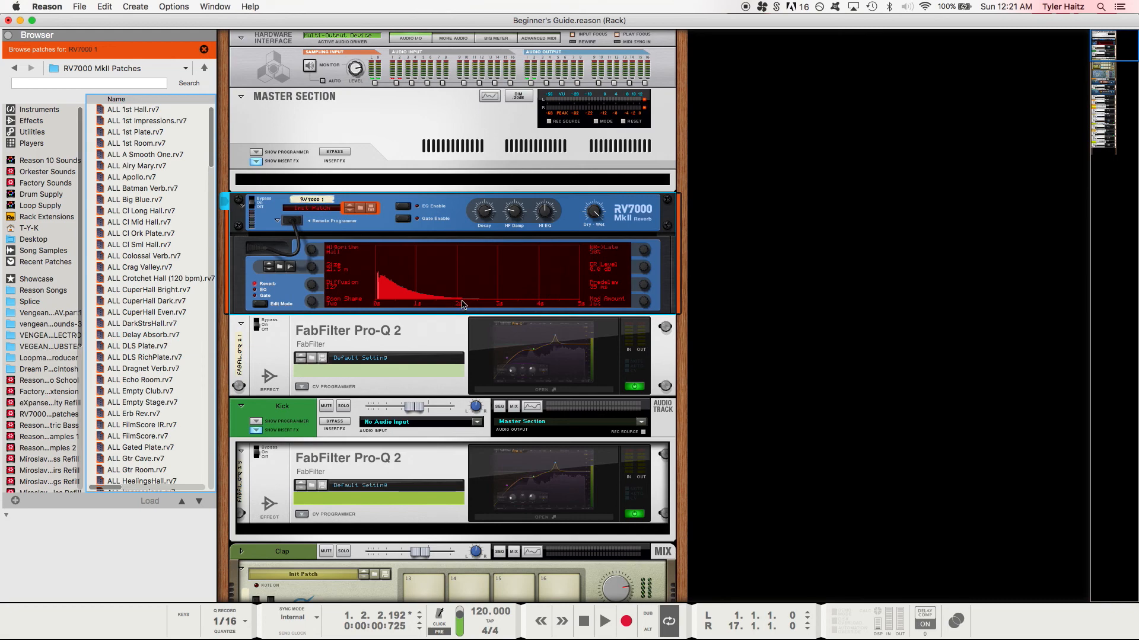
Check the reverb and Pro-Q 2 cabling on the rack's rear, return to the front and bring up the mixer.
key(Tab)
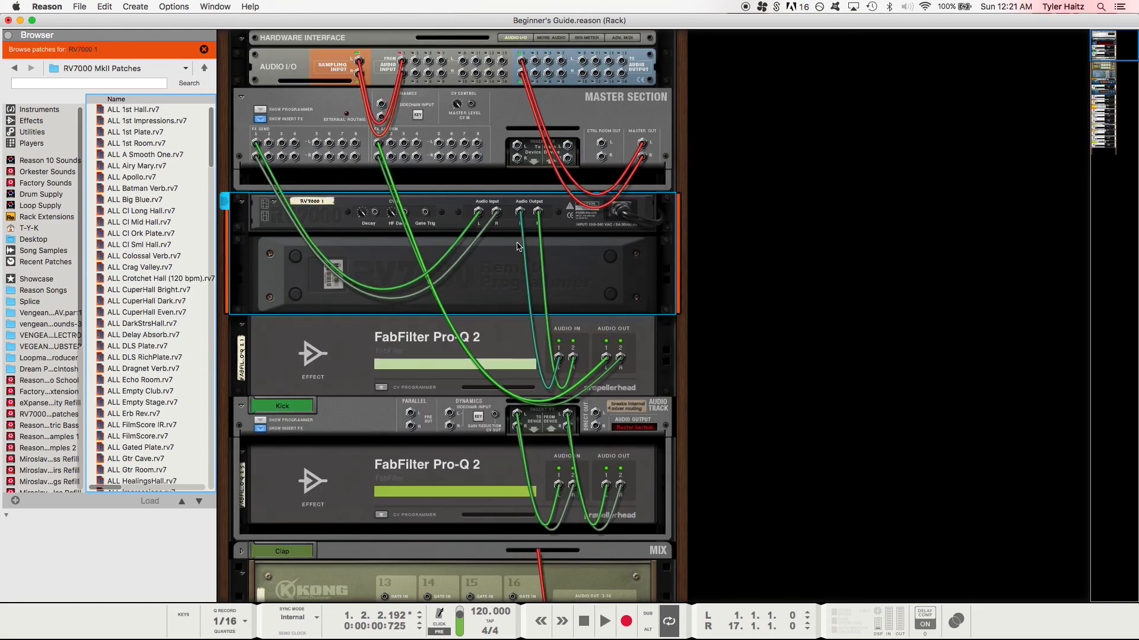
key(Tab)
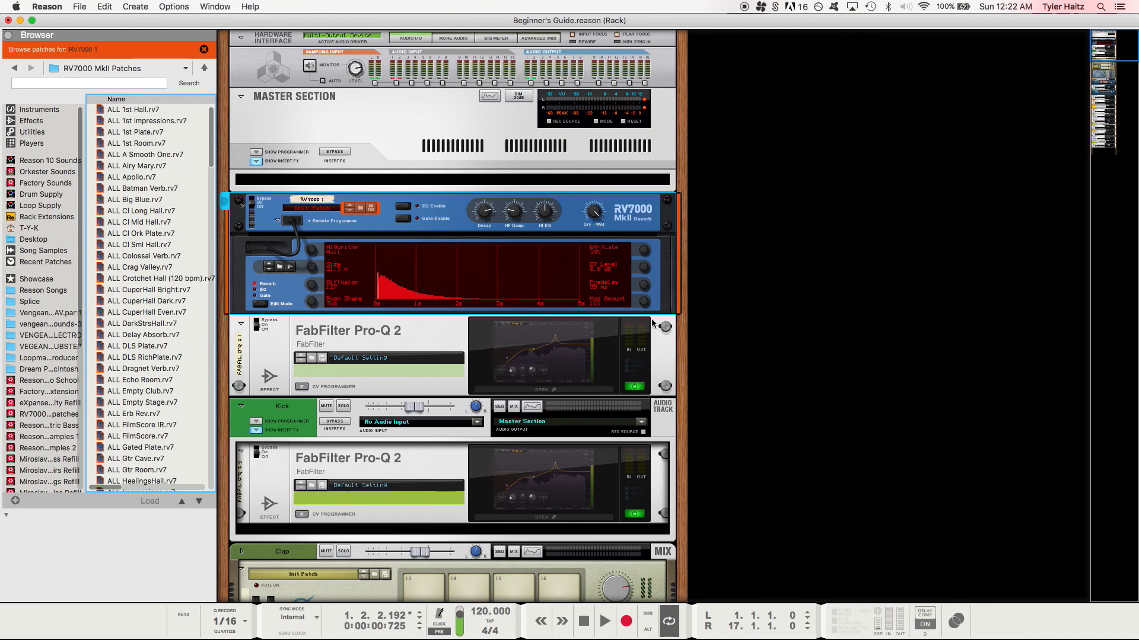
key(ctrl+Up)
click(695, 315)
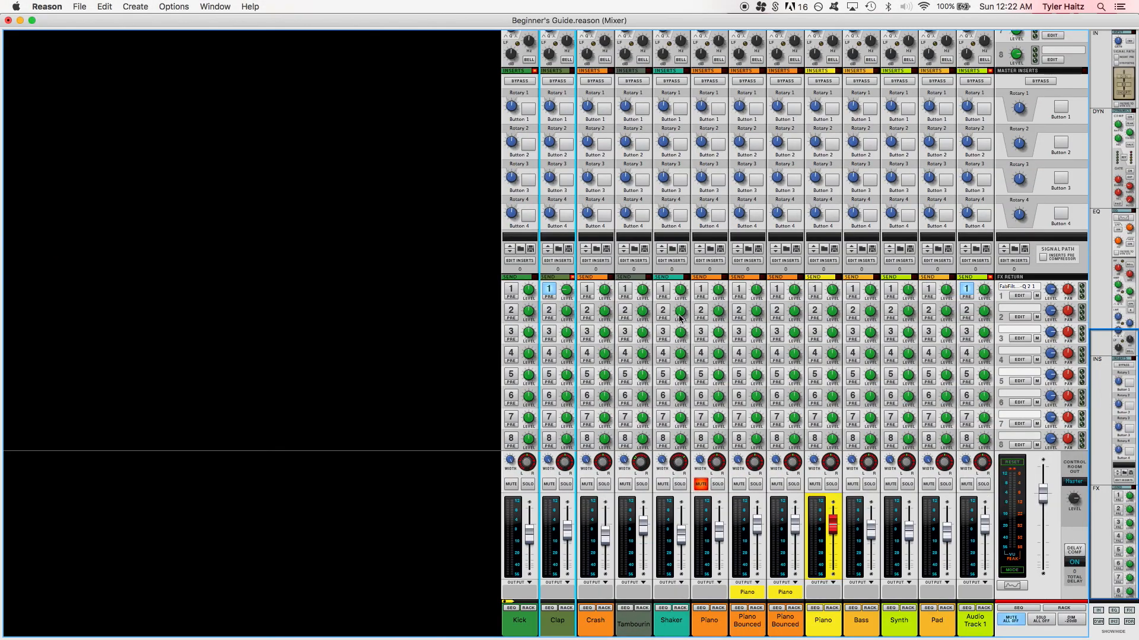